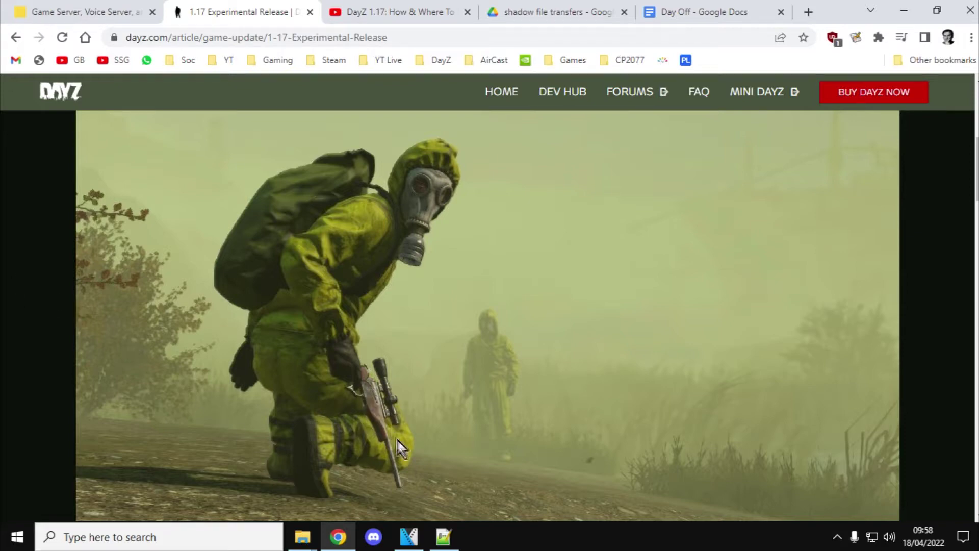
Watch the DayZ 1.17 CR-550/Longhorn/P1 weapons video full screen, then go back to the Nitrado server tab
left_click(400, 11)
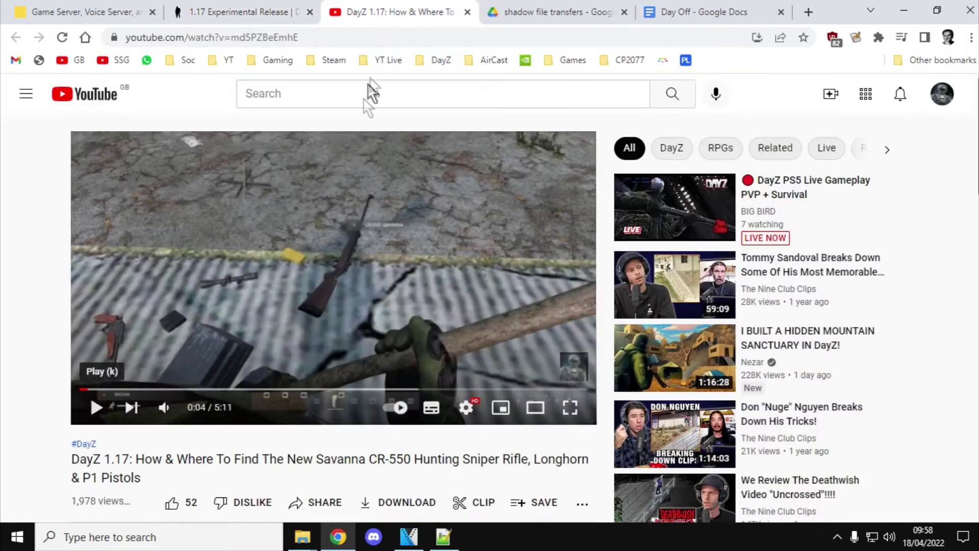
left_click(571, 406)
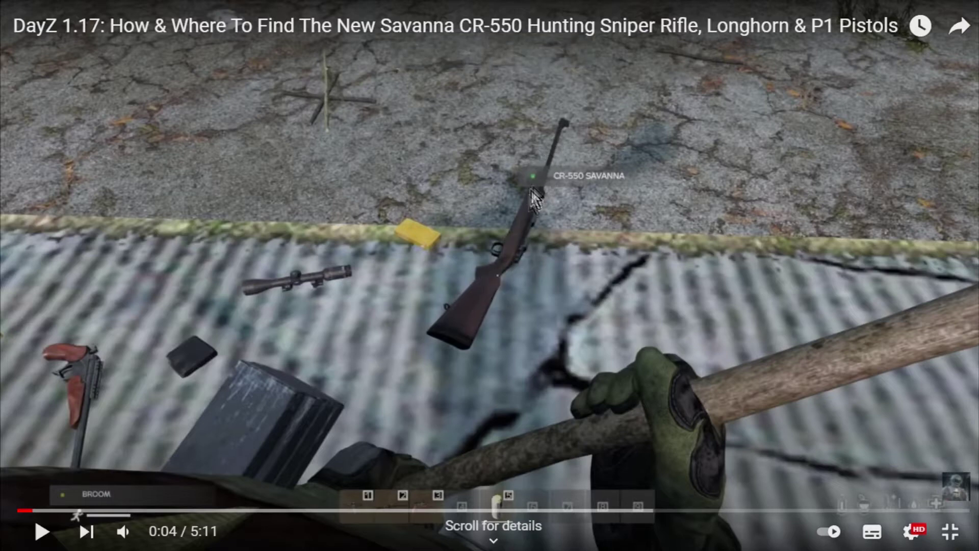
left_click(950, 531)
mouse_move(572, 367)
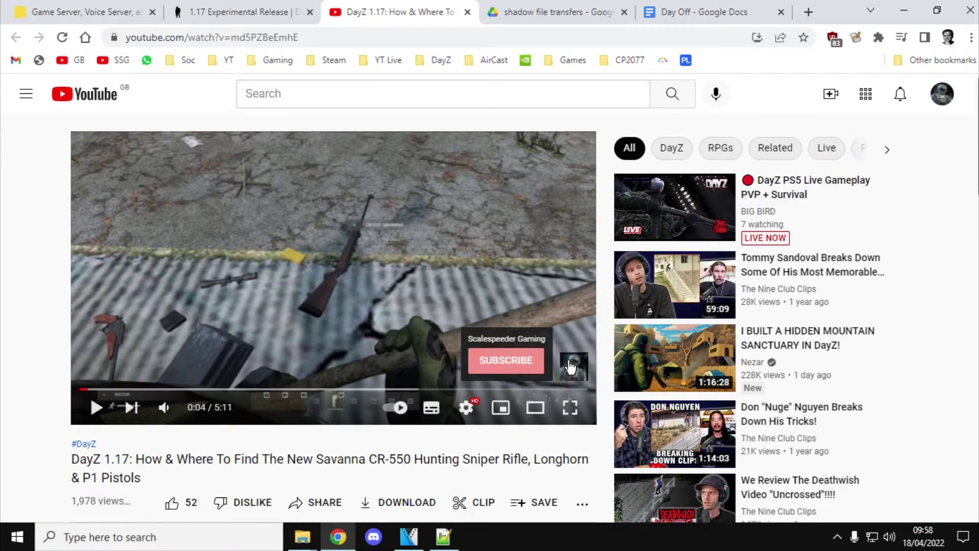
left_click(122, 12)
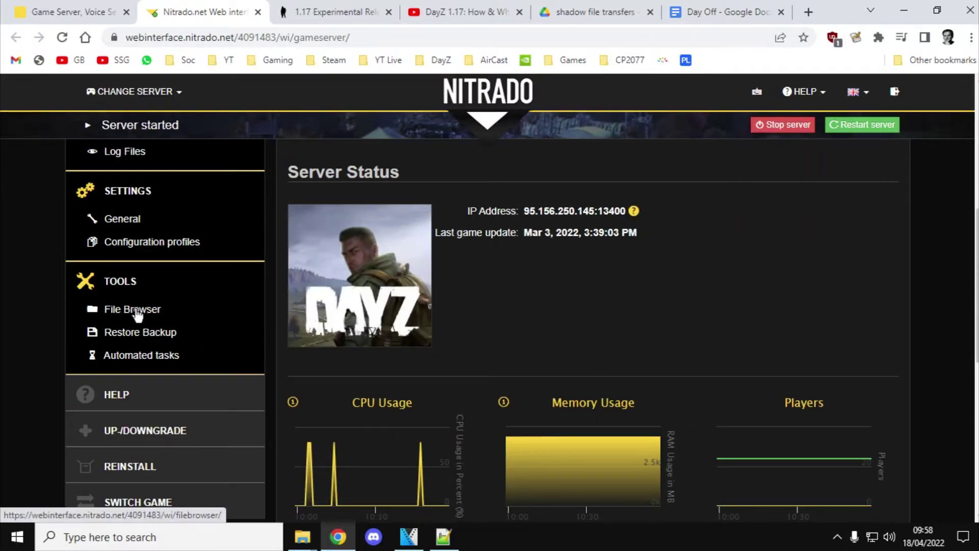
Browse Nitrado's file browser to dayzps_missions/dayzOffline.chernarusplus/db, then bring up types.xml in Notepad++
left_click(139, 313)
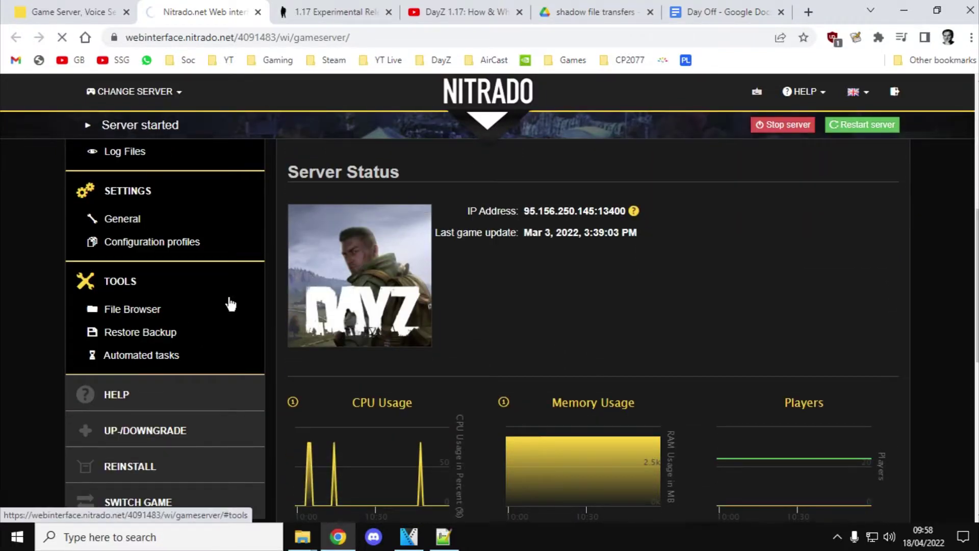
scroll(229, 297, "down", 3)
scroll(228, 298, "down", 3)
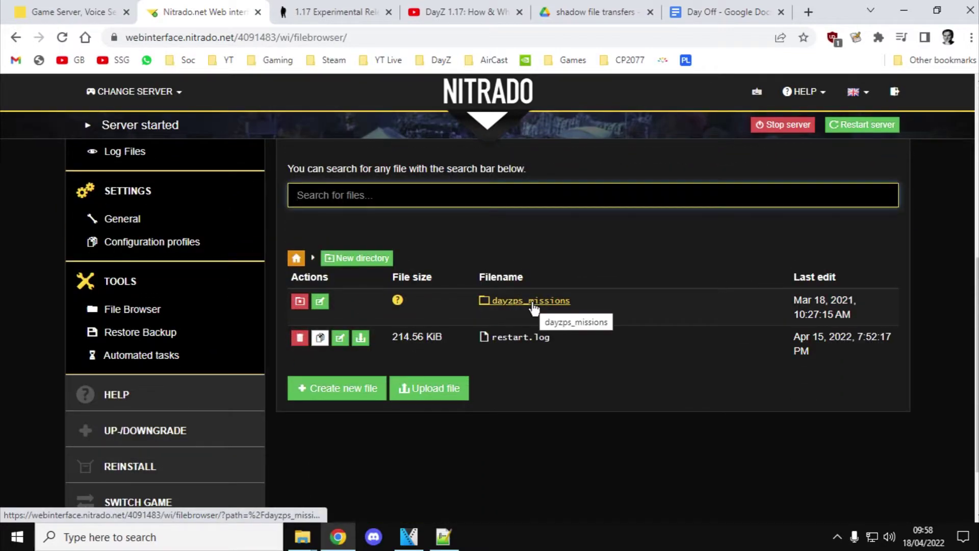
left_click(533, 305)
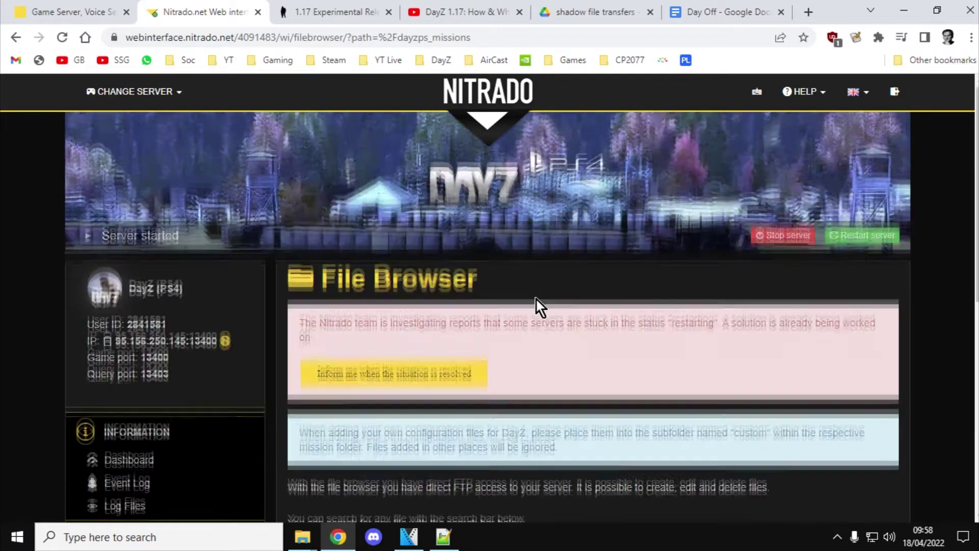
scroll(535, 301, "down", 8)
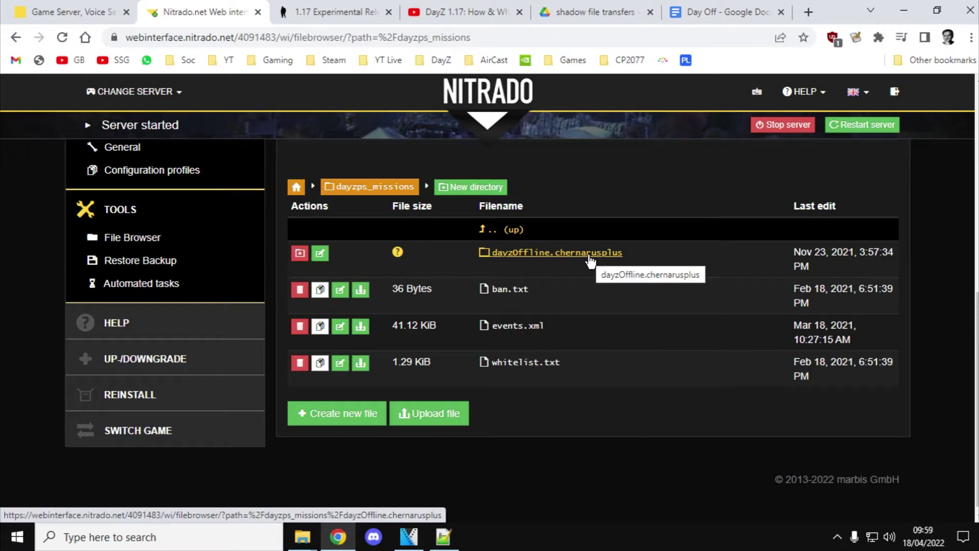
left_click(589, 255)
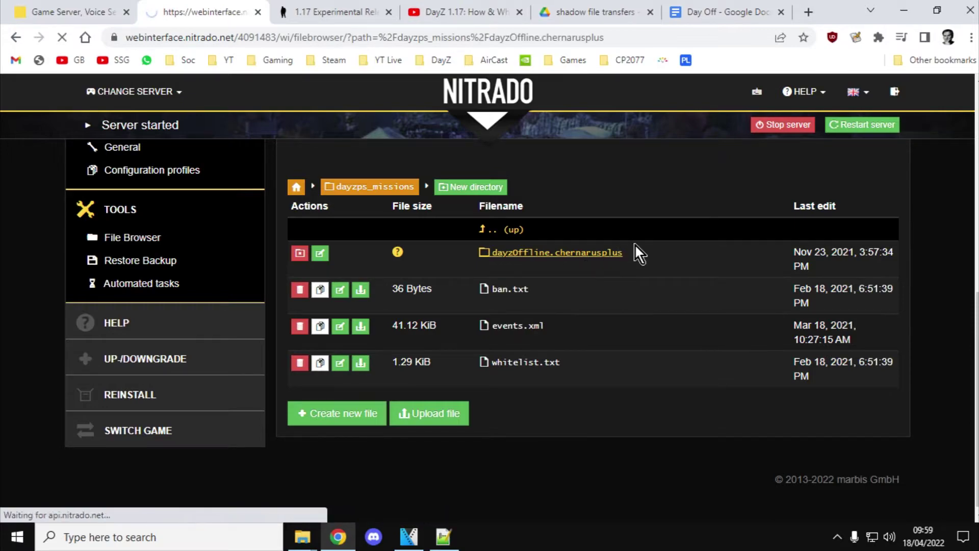
scroll(631, 247, "down", 8)
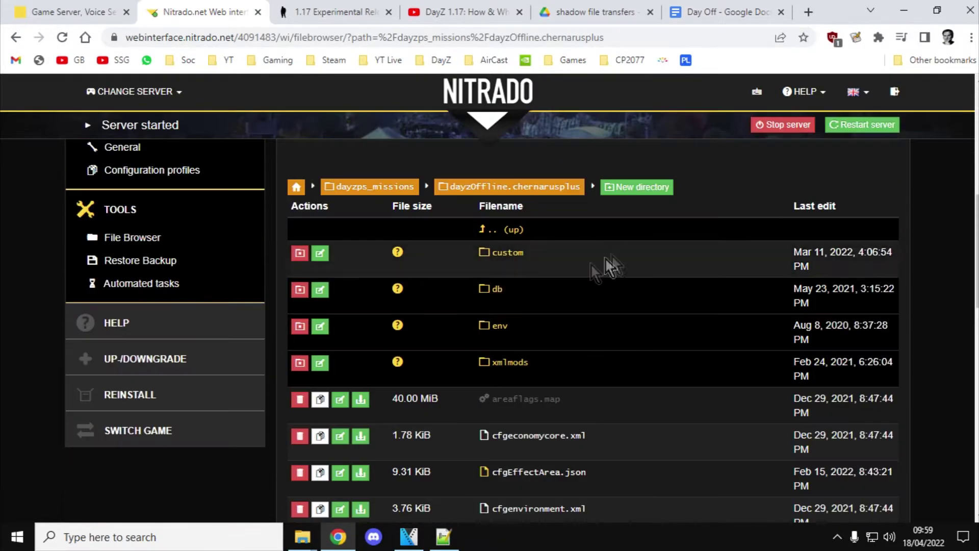
left_click(492, 294)
scroll(604, 295, "down", 3)
scroll(602, 286, "down", 12)
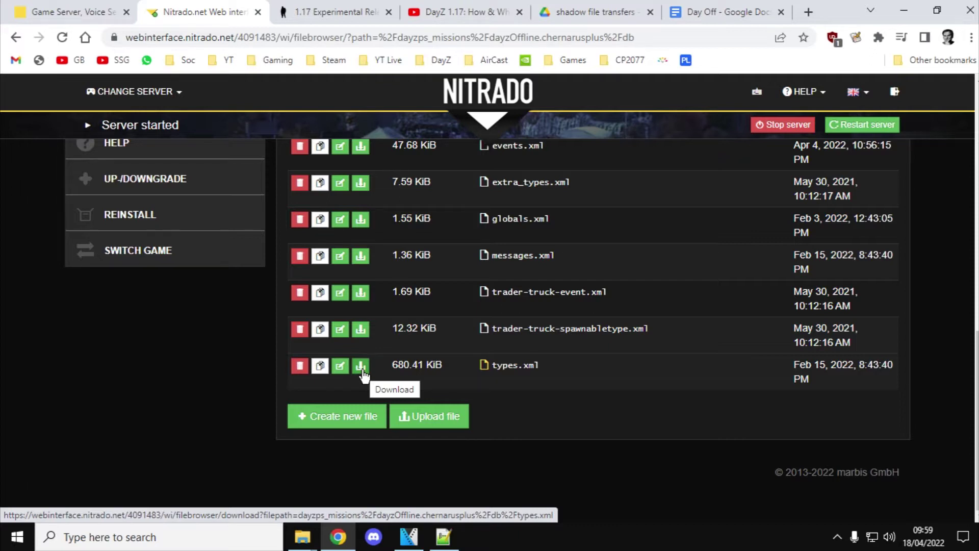
left_click(444, 536)
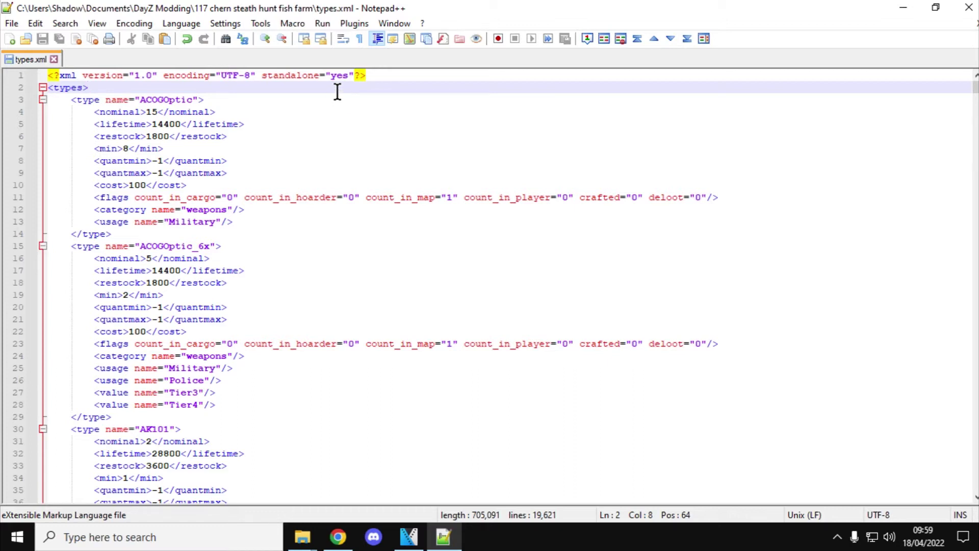
Search types.xml for cz550 to jump to the CZ550 entry at line 3401
key("ctrl+f")
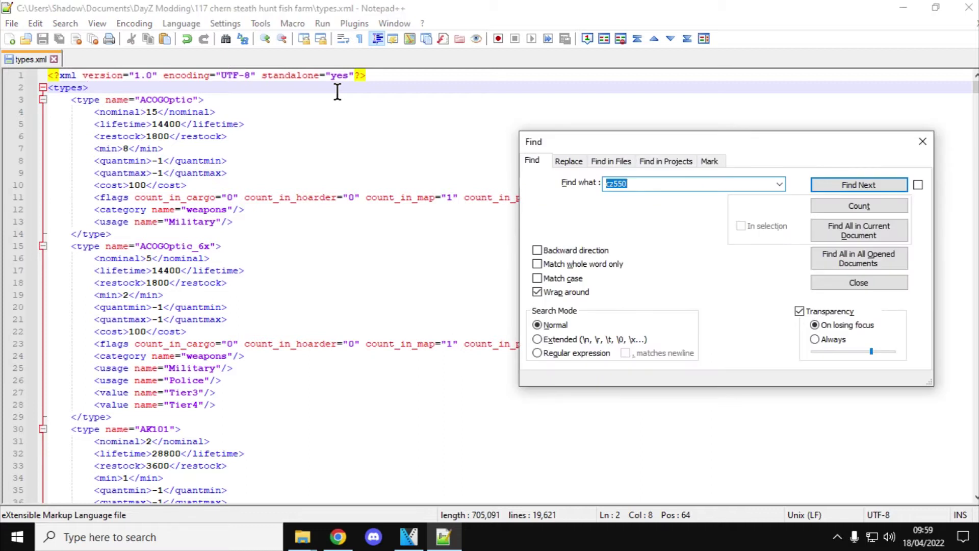
left_click(652, 186)
left_click(829, 185)
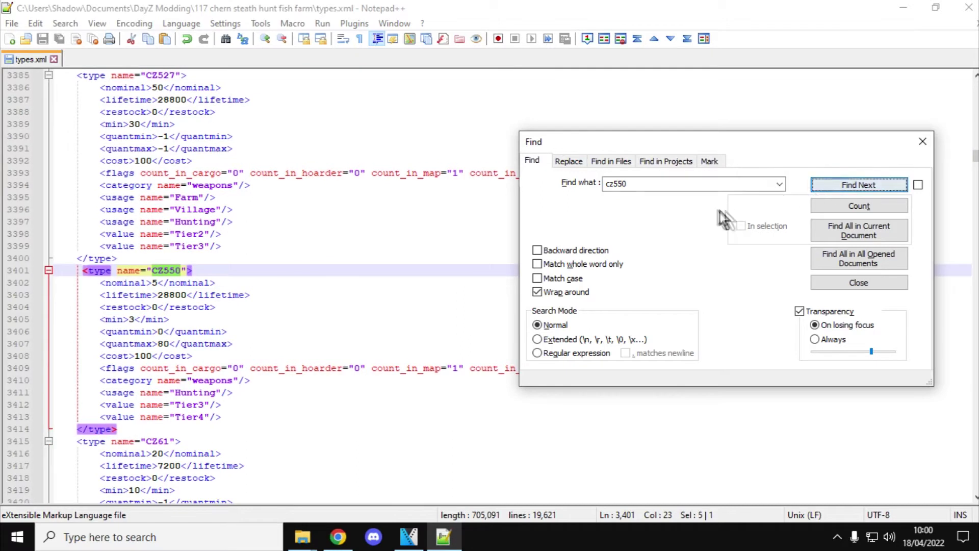
left_click(922, 141)
Review the CZ550 entry's nominal 5, min 3 and flags line
scroll(352, 431, "down", 1)
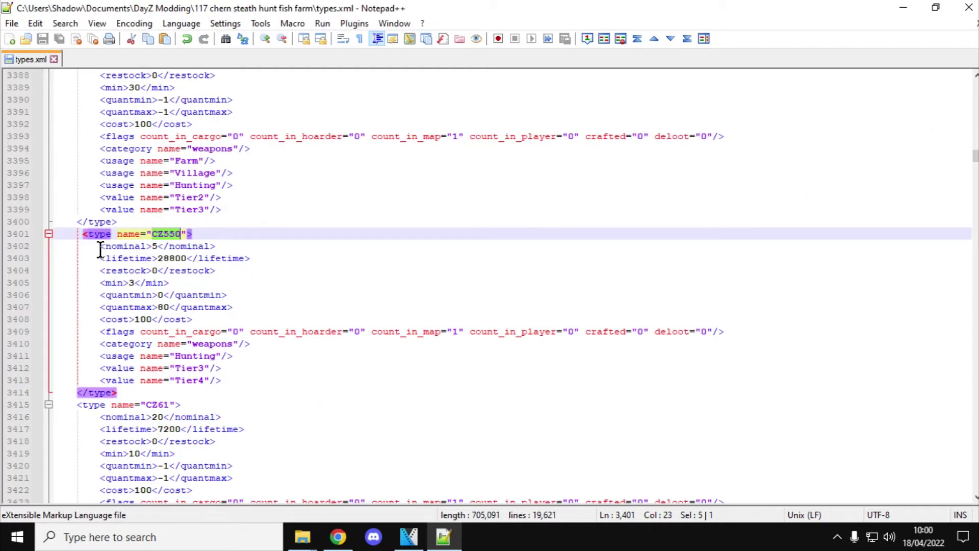
left_click_drag(101, 246, 216, 247)
left_click_drag(93, 282, 174, 281)
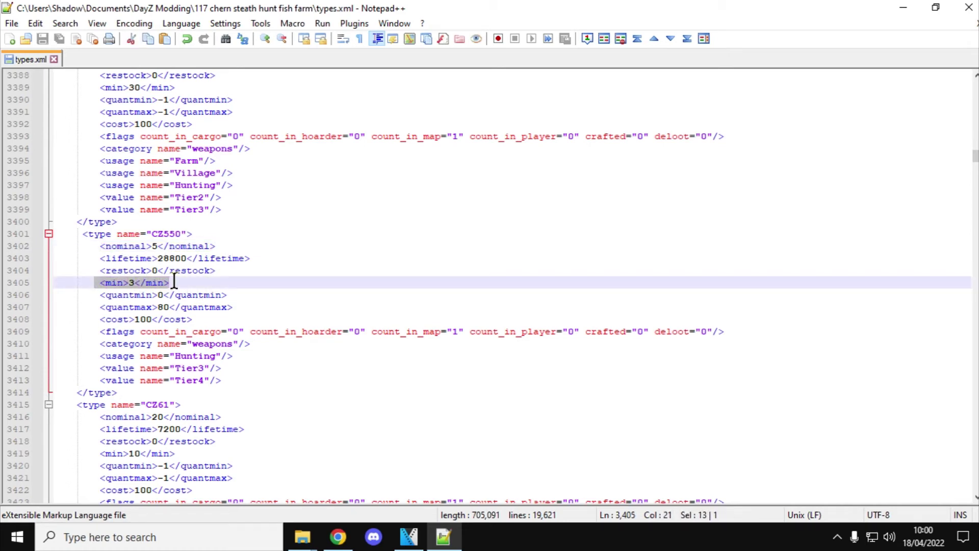
left_click(158, 245)
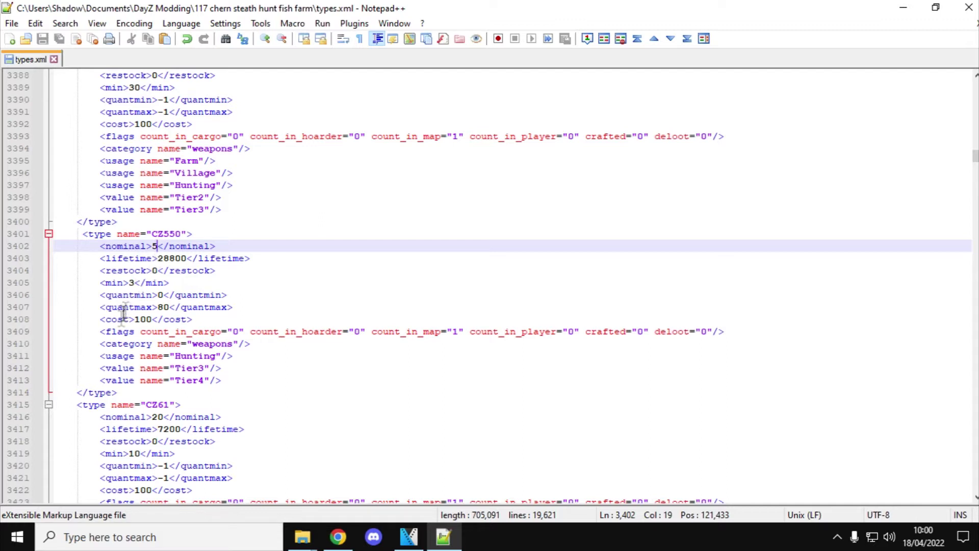
left_click_drag(100, 331, 730, 332)
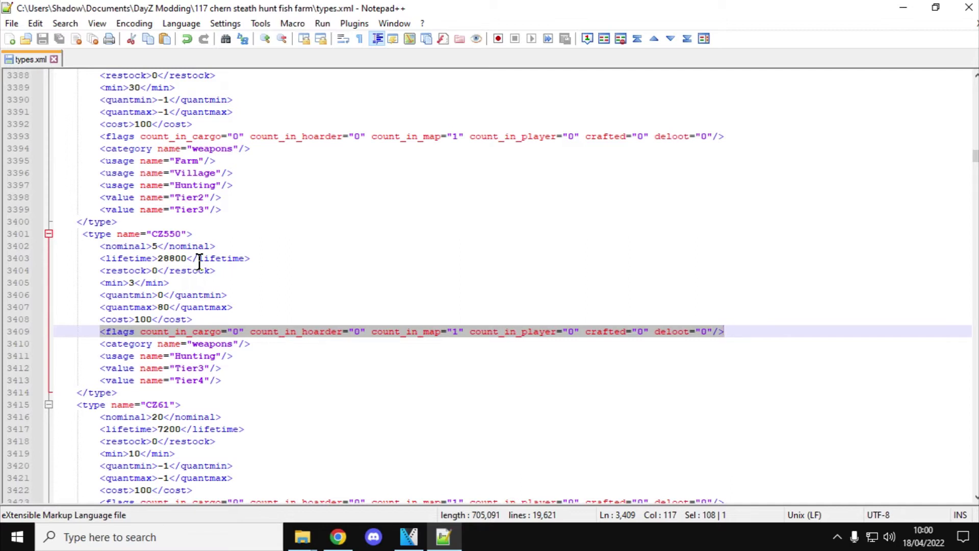
left_click(256, 277)
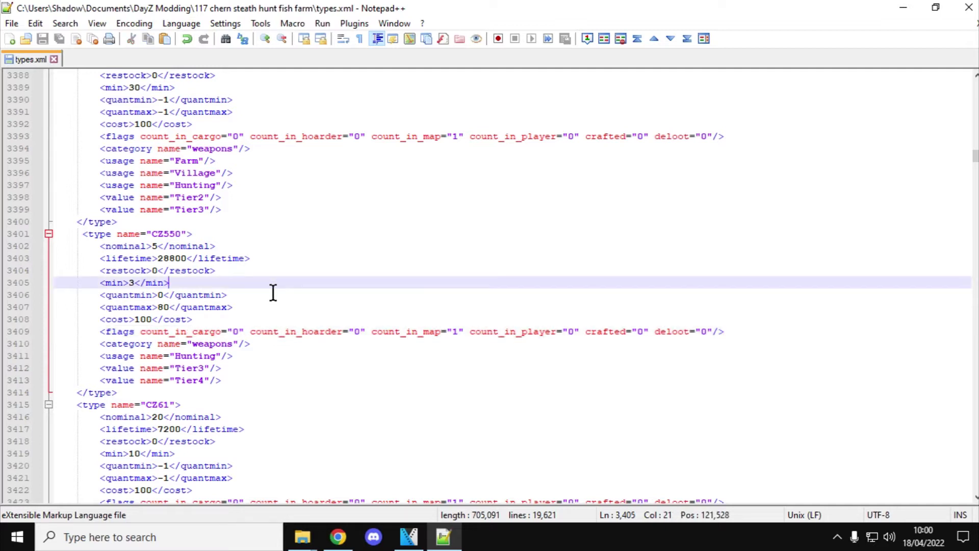
Review CZ550's weapons category, Hunting usage and Tier3/Tier4 value lines
left_click(273, 293)
left_click_drag(236, 380, 91, 343)
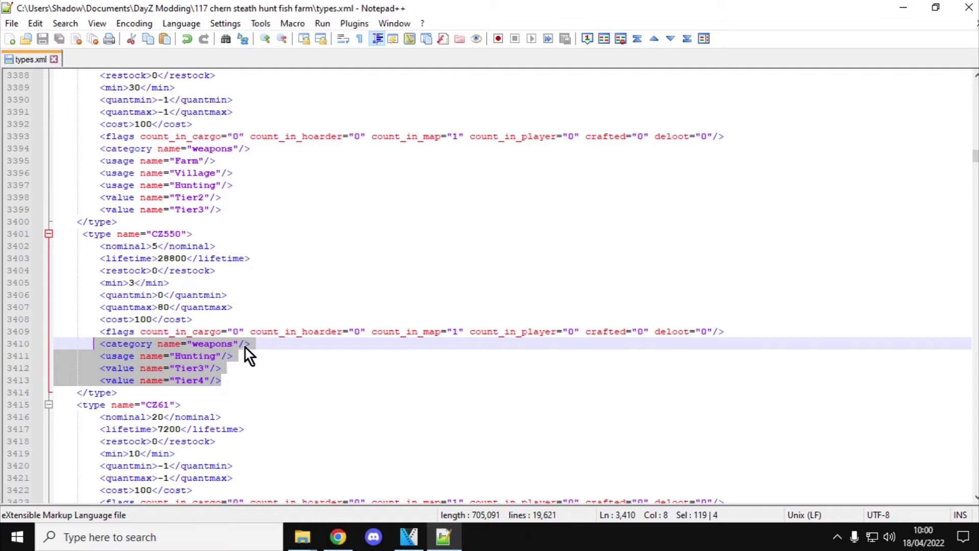
left_click(230, 369)
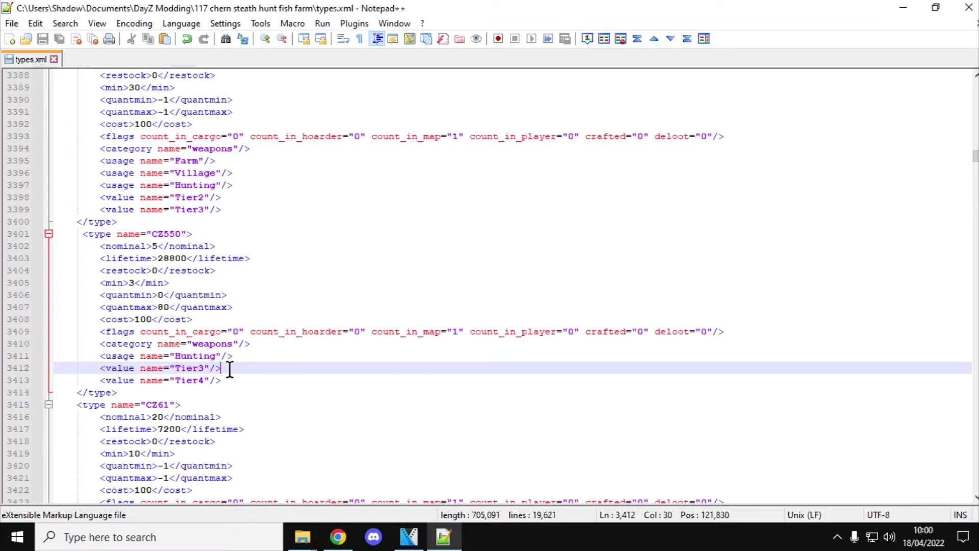
left_click_drag(230, 370, 97, 369)
key("ctrl+c")
Duplicate CZ550's Tier3 value line below its Hunting usage and change it to Tier2
right_click(110, 371)
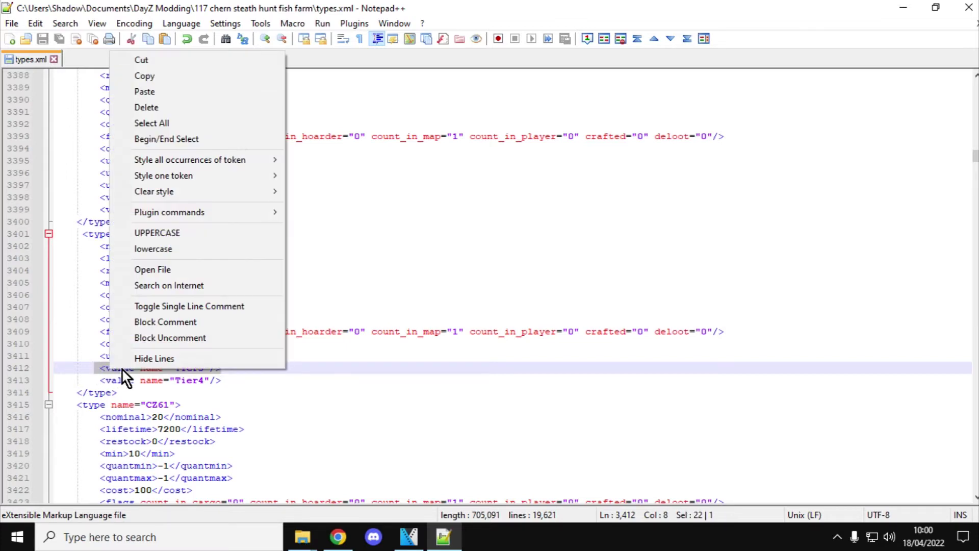
left_click(188, 75)
left_click(253, 356)
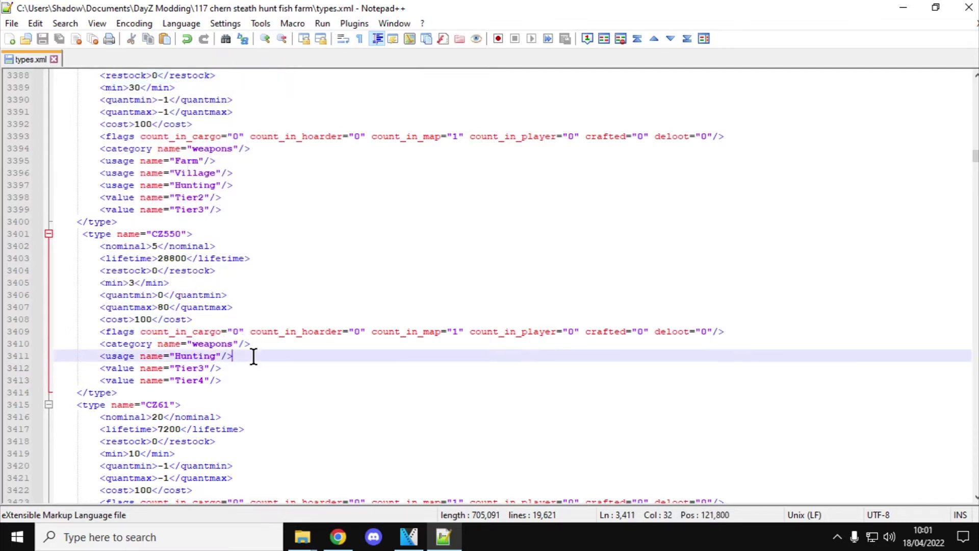
key("Return")
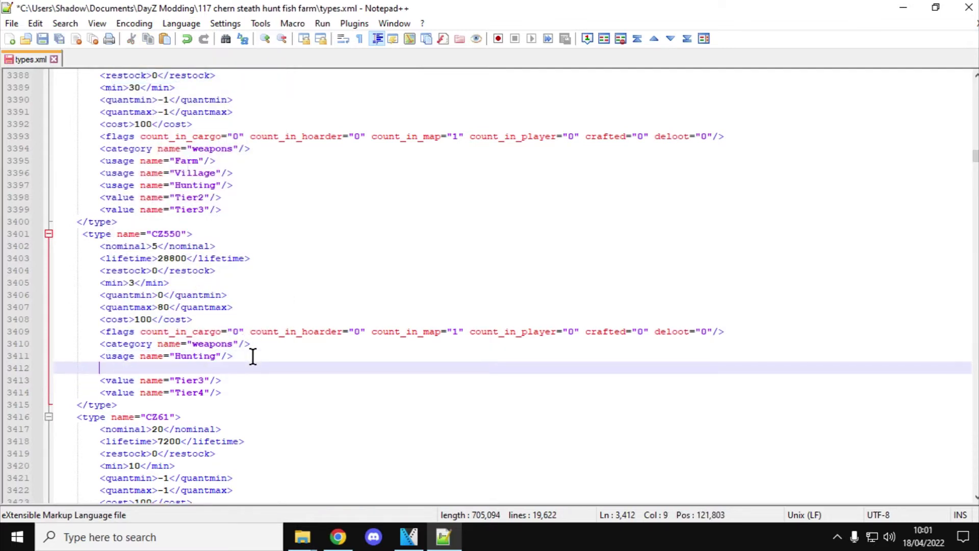
key("ctrl+v")
left_click(211, 367)
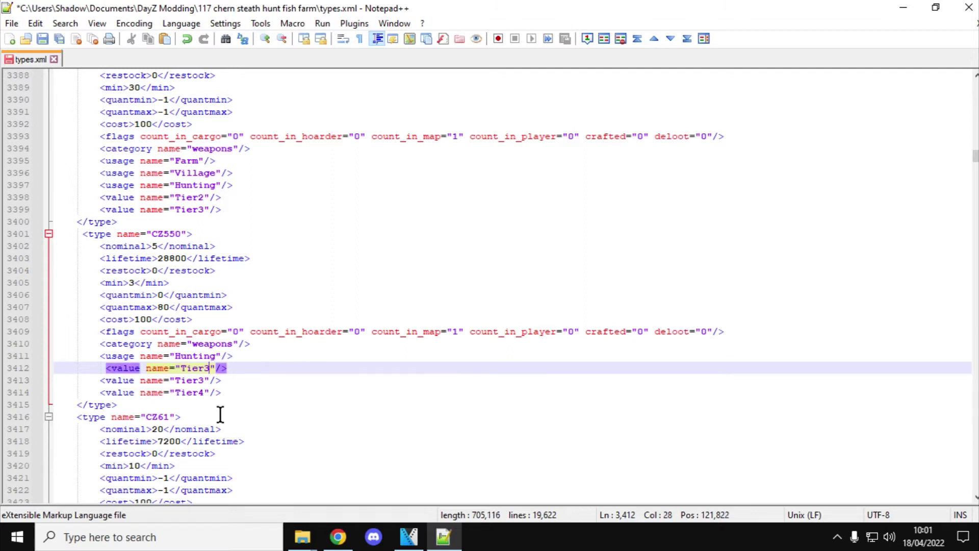
key("BackSpace")
type("2")
left_click(256, 371)
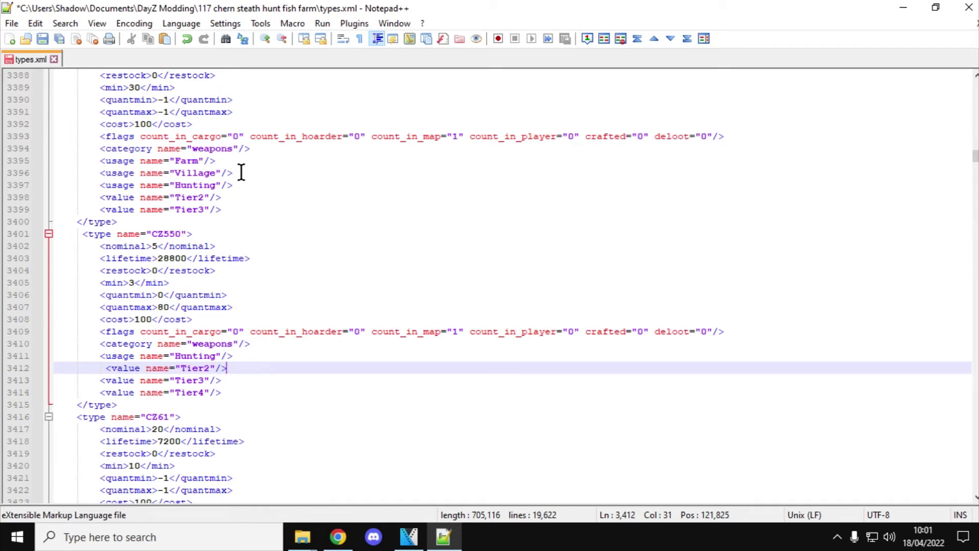
left_click_drag(235, 174, 99, 174)
Copy CZ527's Village usage line and paste it beneath CZ550's Hunting usage
right_click(120, 172)
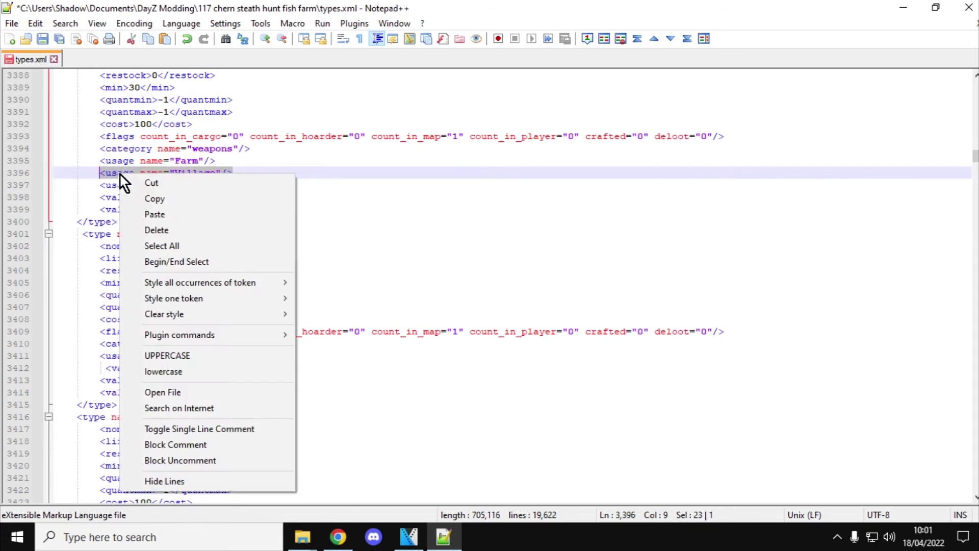
left_click(157, 200)
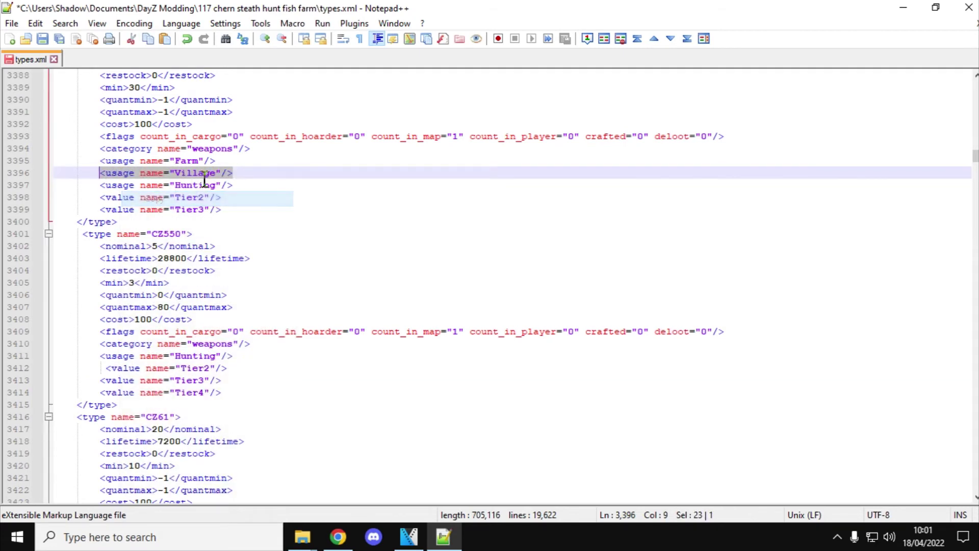
left_click(251, 356)
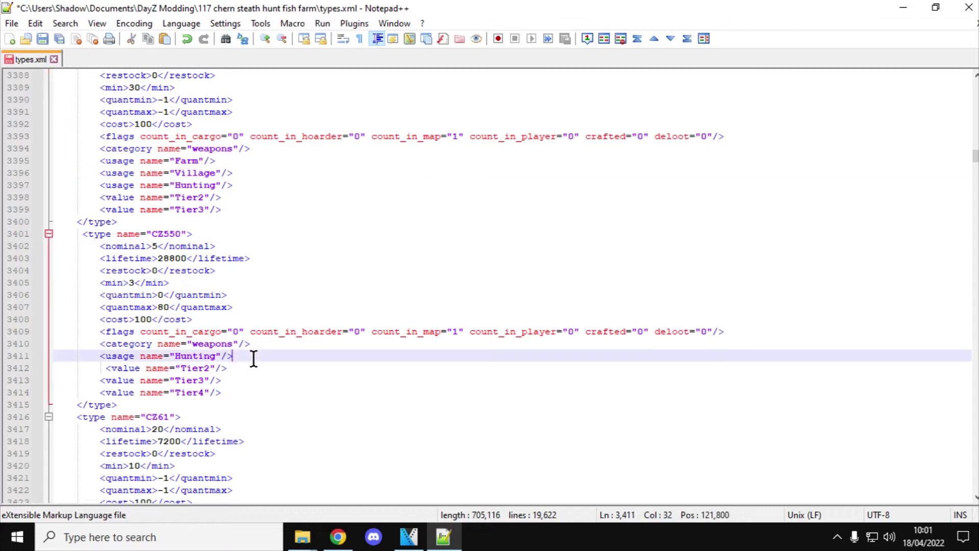
key("Return")
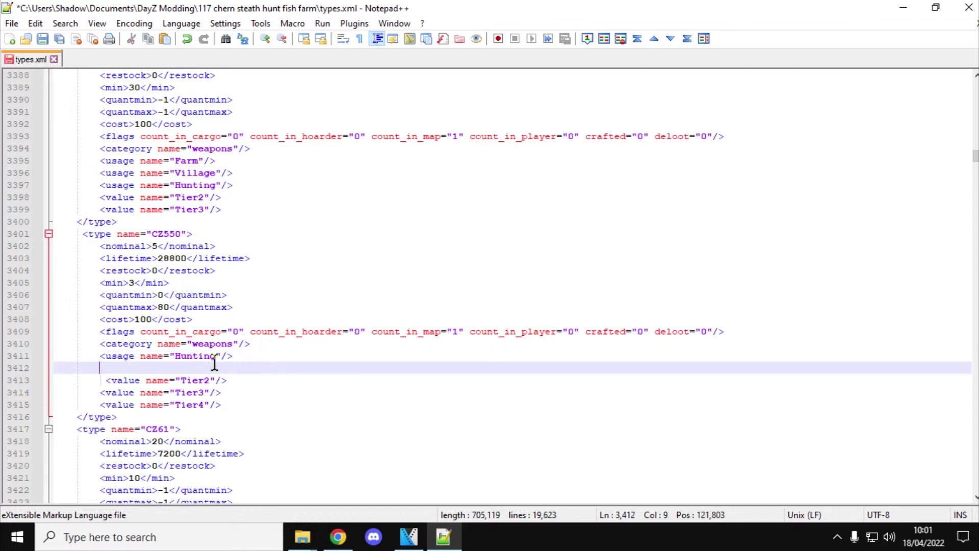
key("ctrl+v")
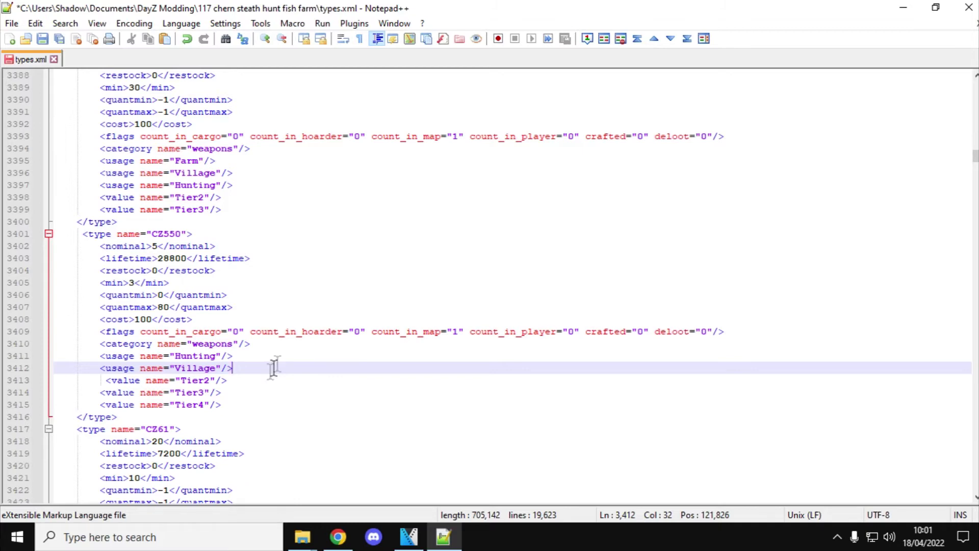
Search cz550 again to reach the Mag_CZ550_10Rnd magazine entry
left_click(308, 283)
key("ctrl+f")
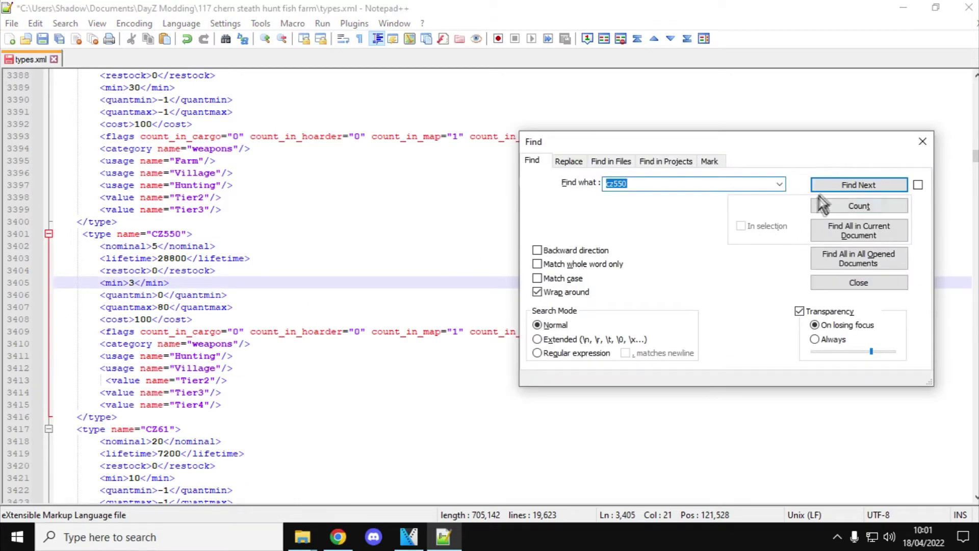
left_click(831, 183)
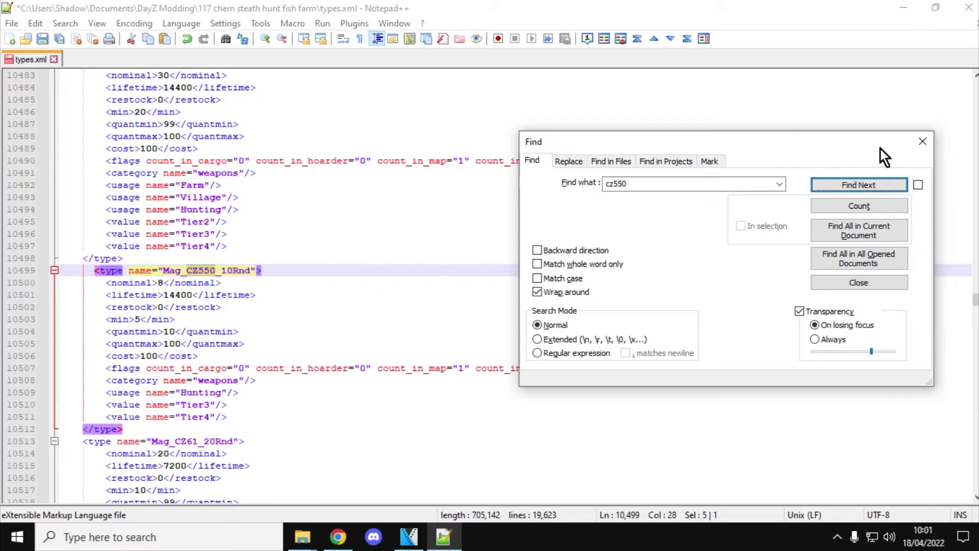
left_click(923, 142)
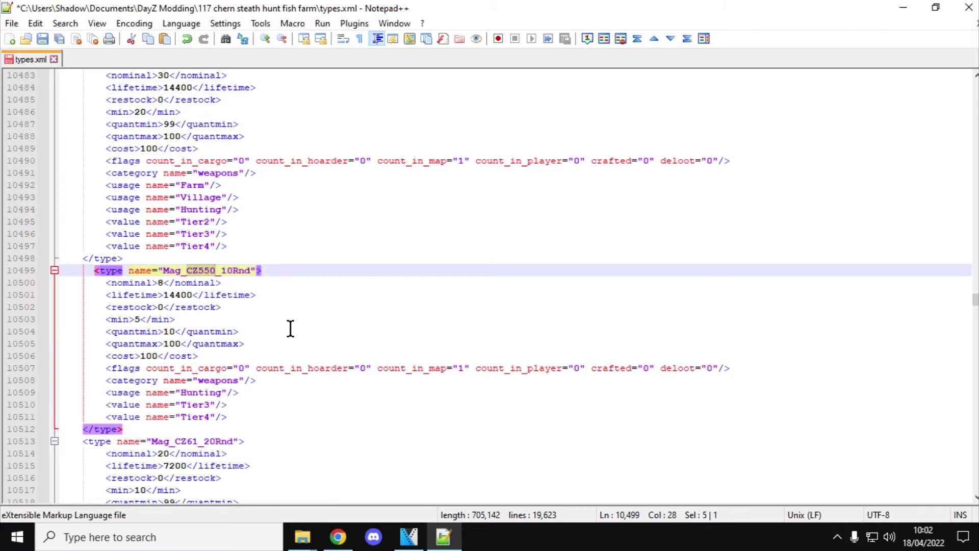
Change the Mag_CZ550_10Rnd quantmin from 10 to 99
scroll(290, 328, "down", 1)
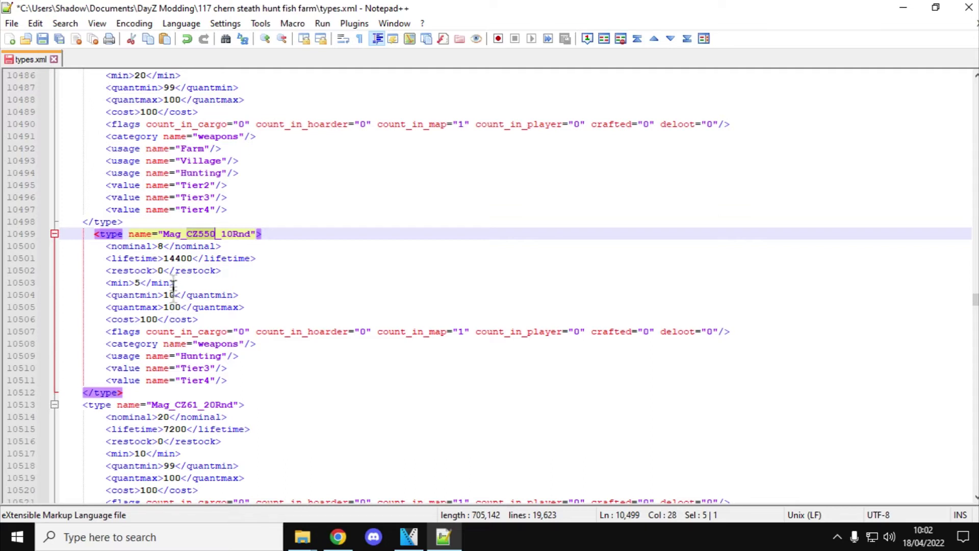
left_click(161, 246)
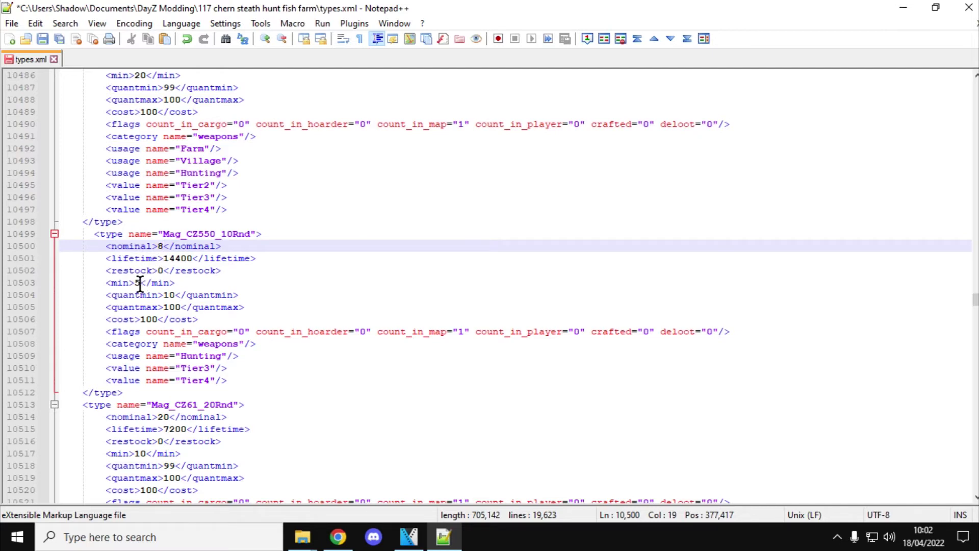
left_click(174, 295)
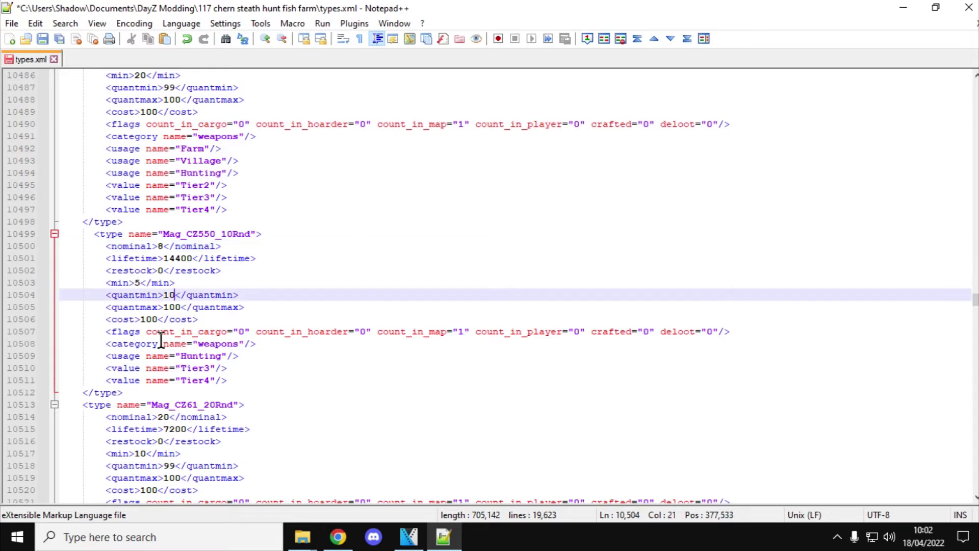
key("BackSpace")
key("BackSpace")
type("99")
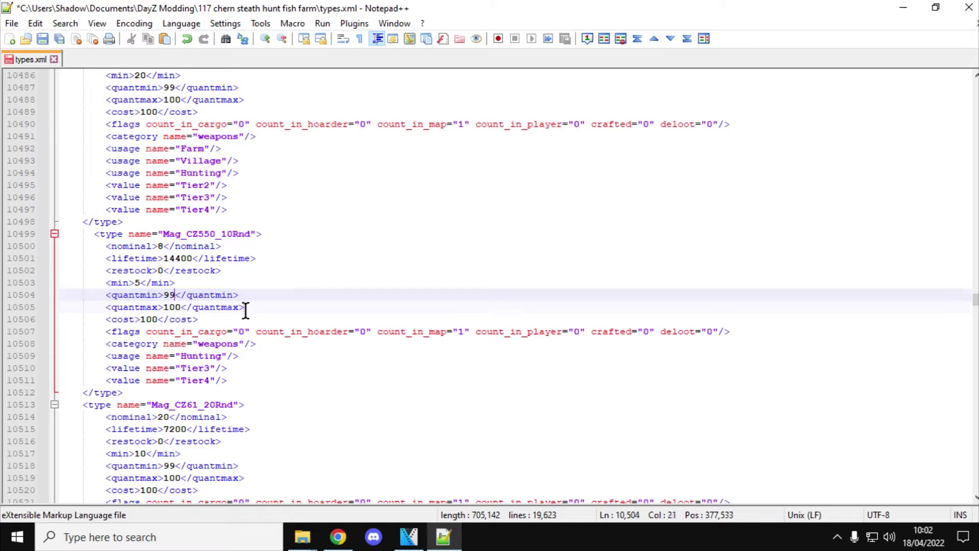
left_click(245, 310)
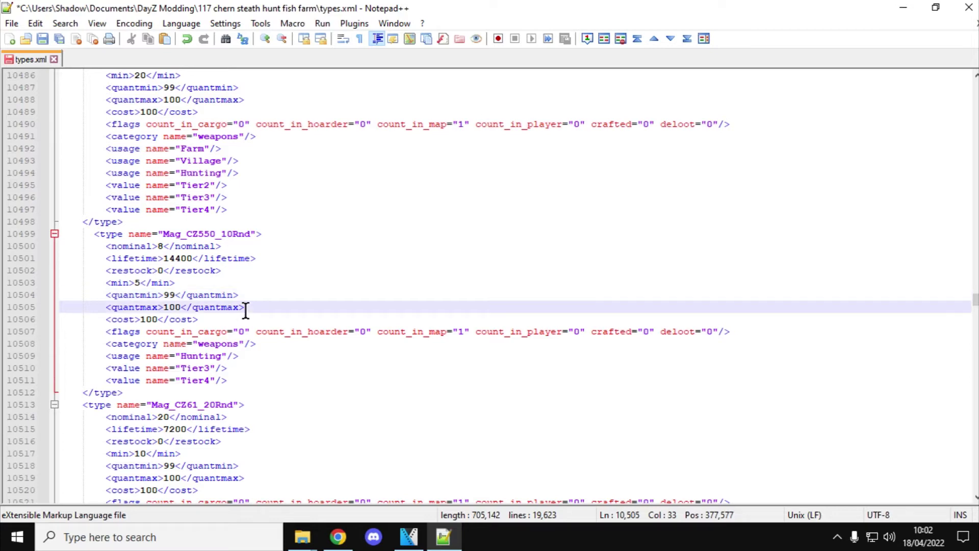
scroll(247, 326, "down", 1)
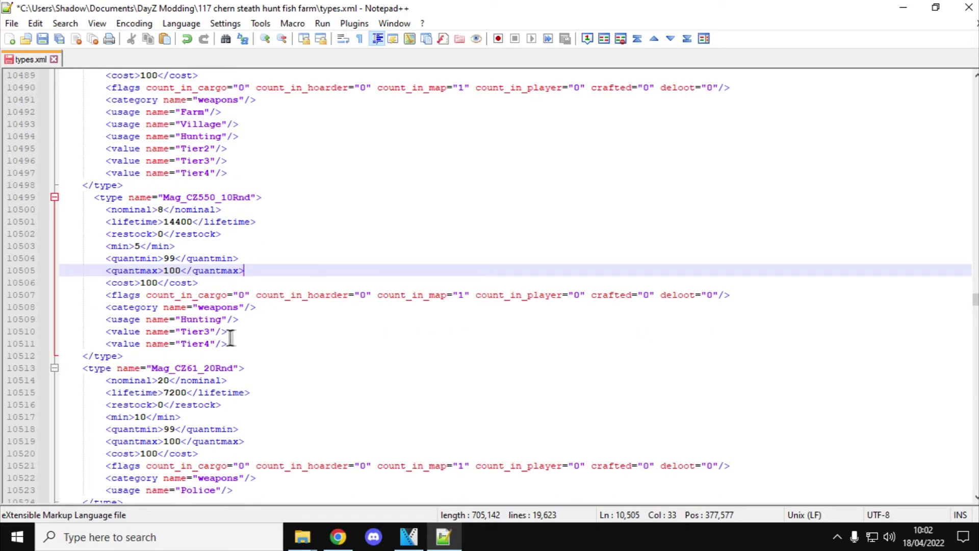
left_click(240, 319)
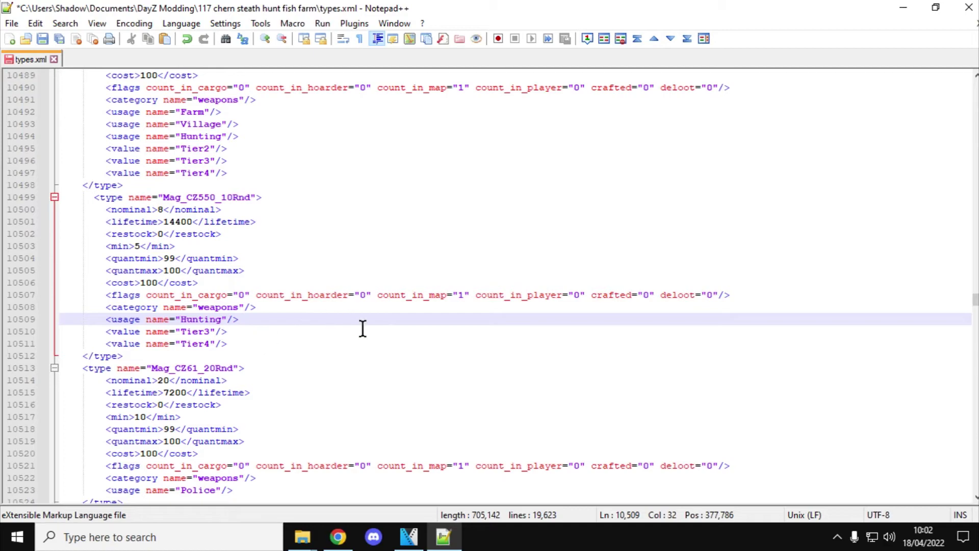
left_click_drag(975, 298, 975, 81)
Search longhorn to reach the Longhorn entry at line 9794 and review its flags and category
left_click(621, 105)
key("ctrl+f")
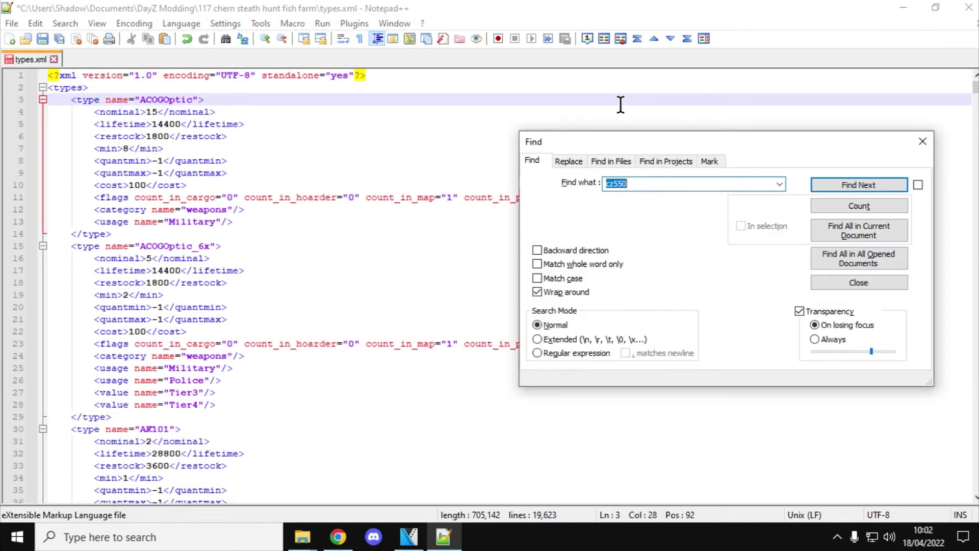
type("longhorn")
key("Return")
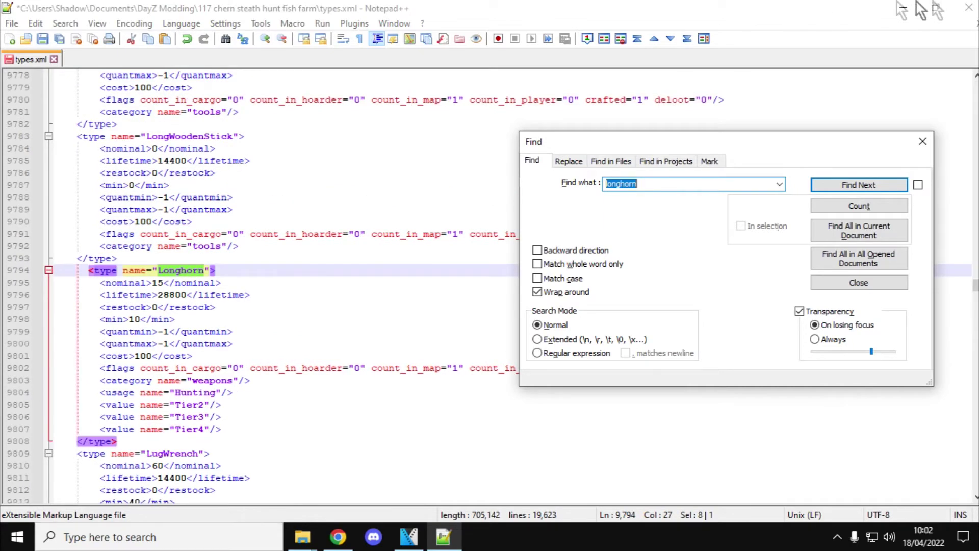
left_click(923, 142)
scroll(552, 297, "down", 2)
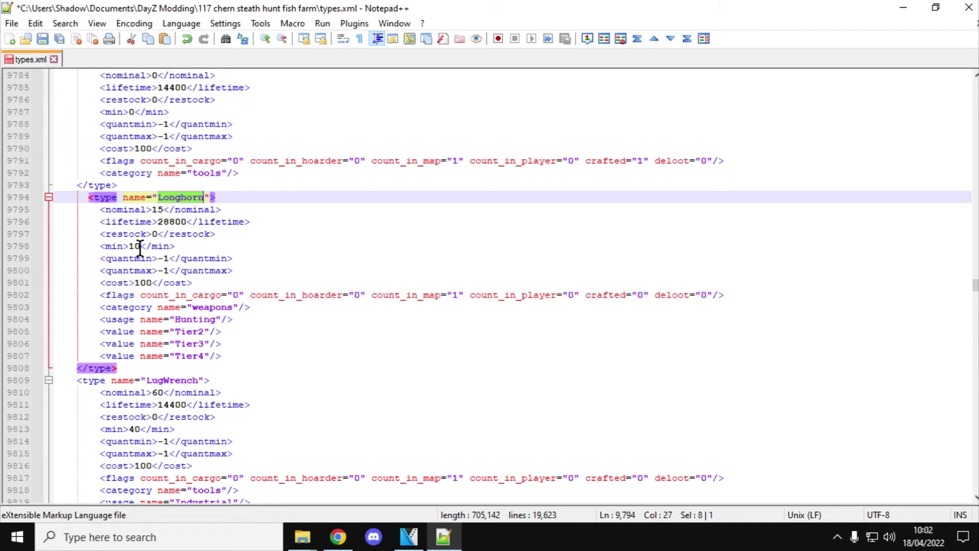
left_click_drag(749, 305, 94, 295)
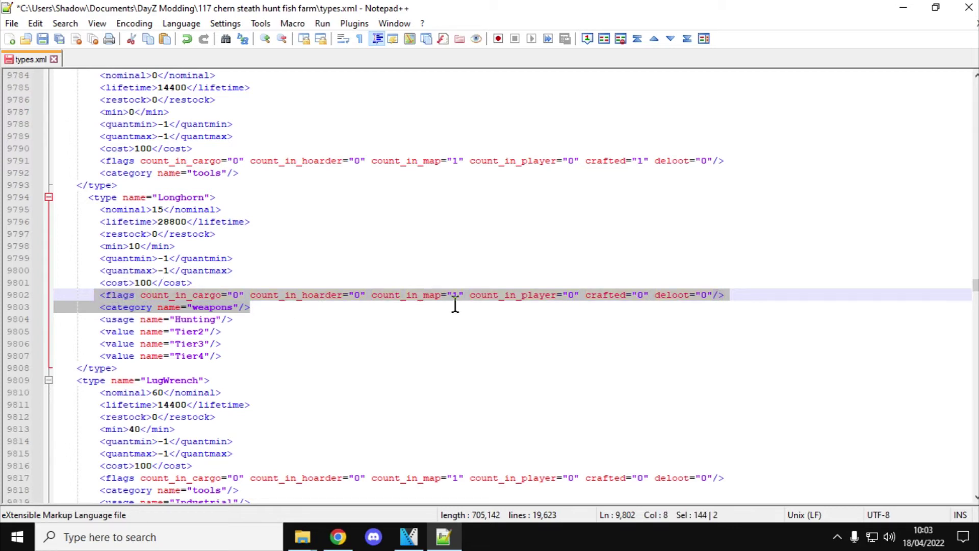
left_click(331, 306)
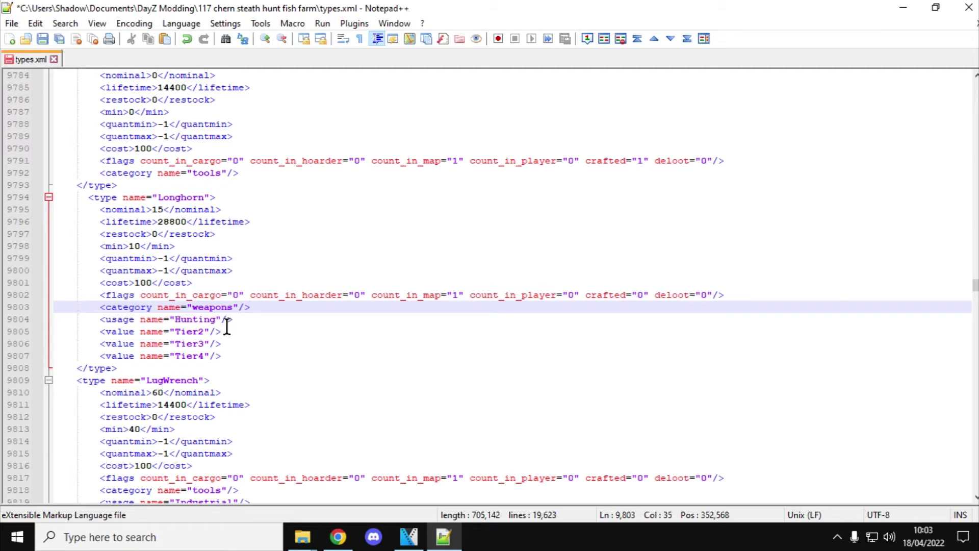
Copy the <usage name="Village"/> line from an earlier types.xml entry
scroll(234, 352, "up", 2)
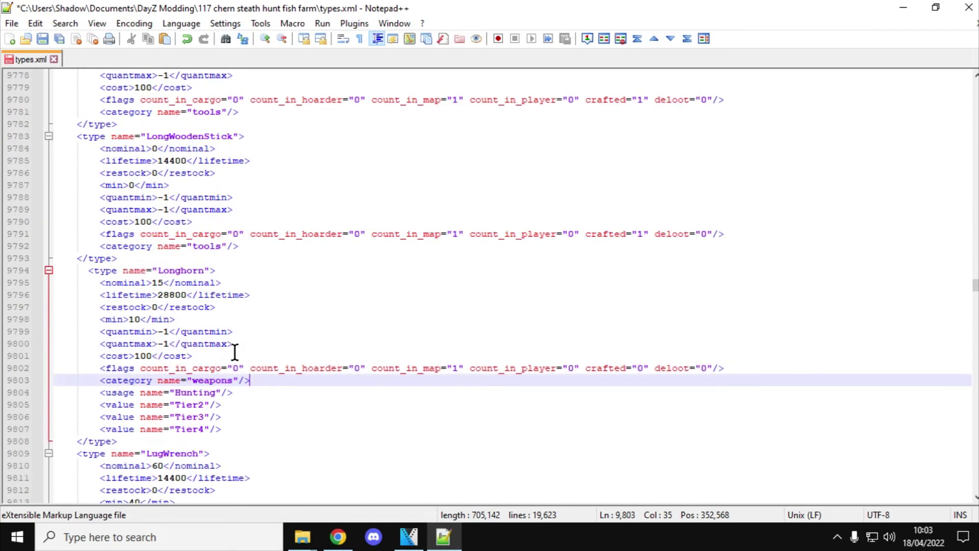
scroll(235, 352, "down", 8)
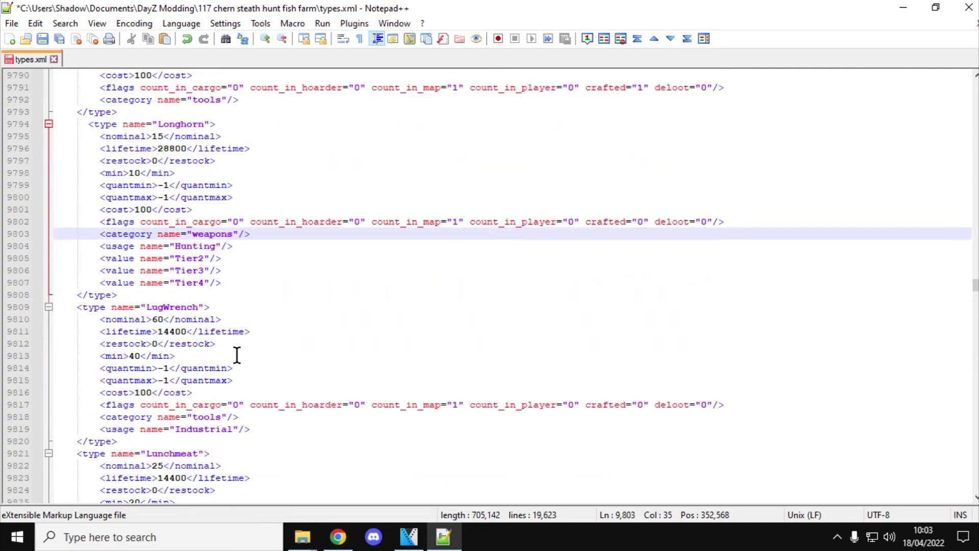
scroll(237, 355, "down", 5)
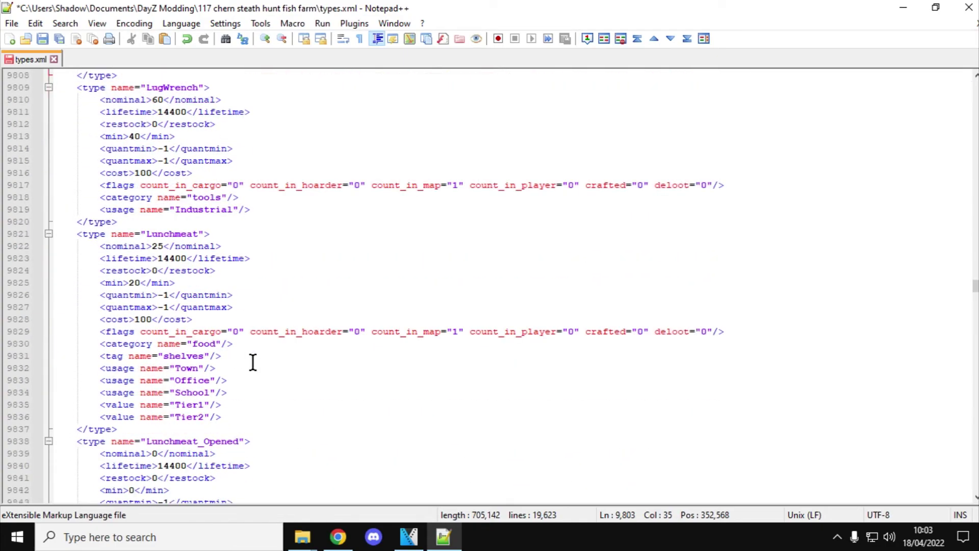
scroll(252, 362, "down", 11)
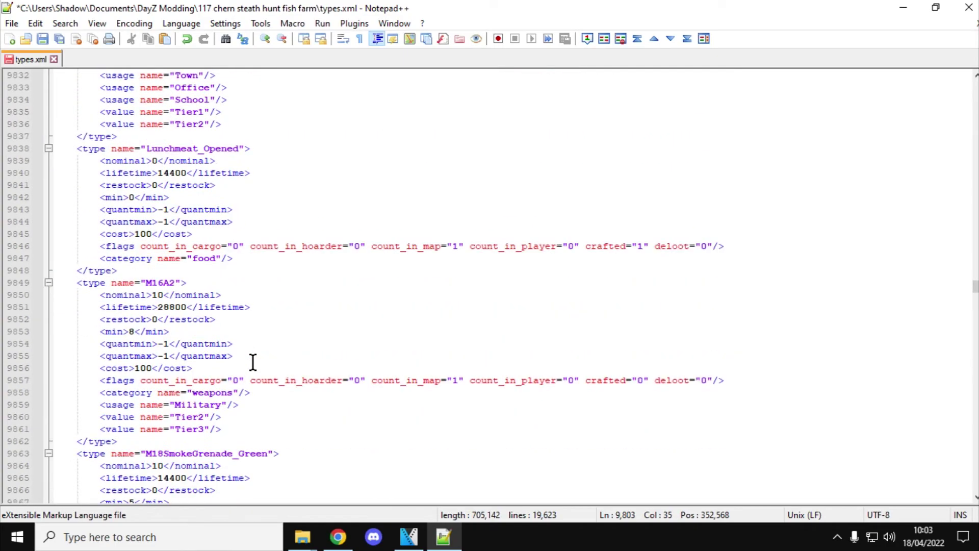
scroll(252, 362, "up", 20)
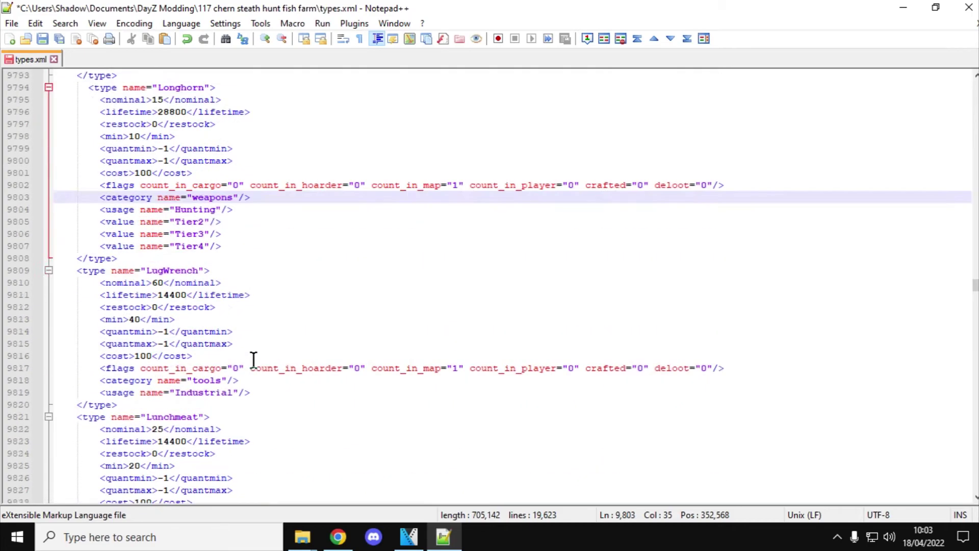
scroll(253, 360, "up", 9)
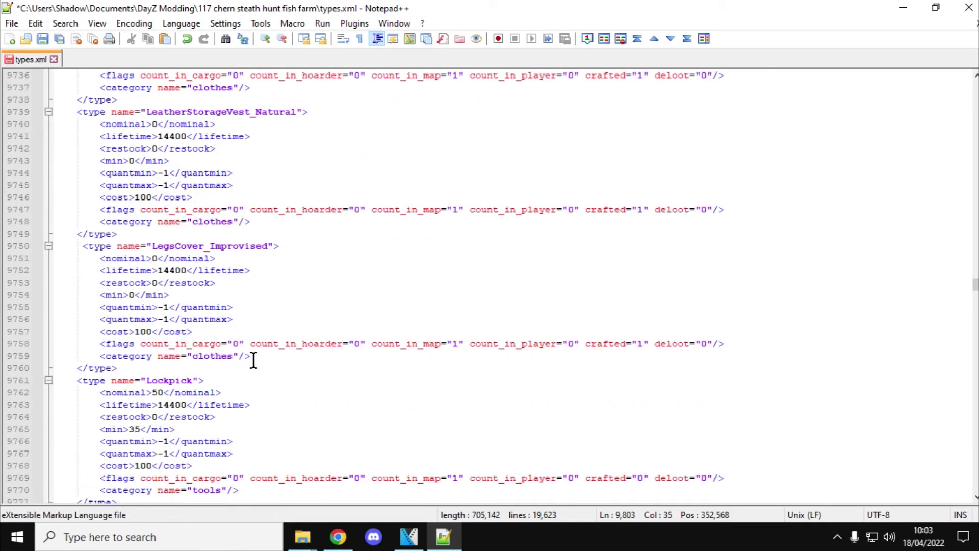
scroll(254, 360, "up", 4)
scroll(253, 360, "up", 3)
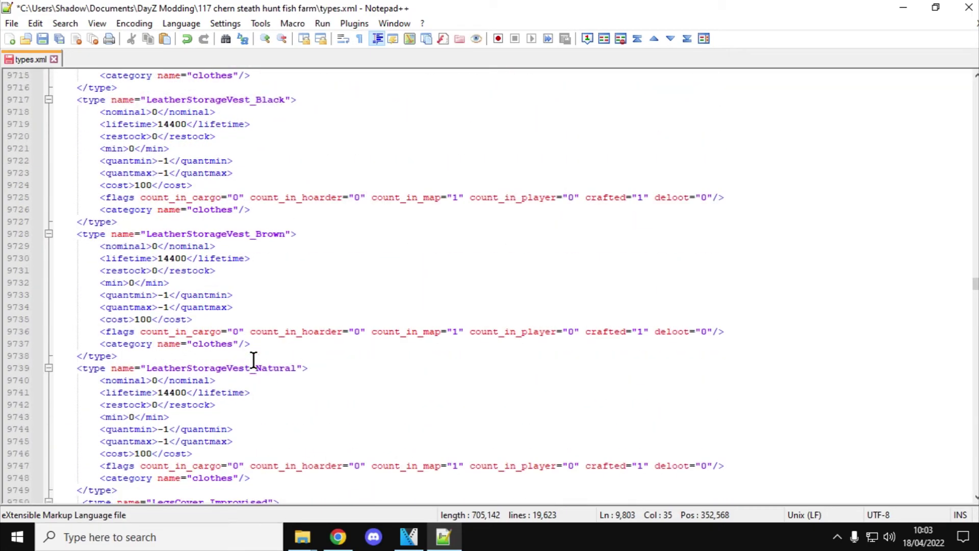
scroll(254, 361, "up", 6)
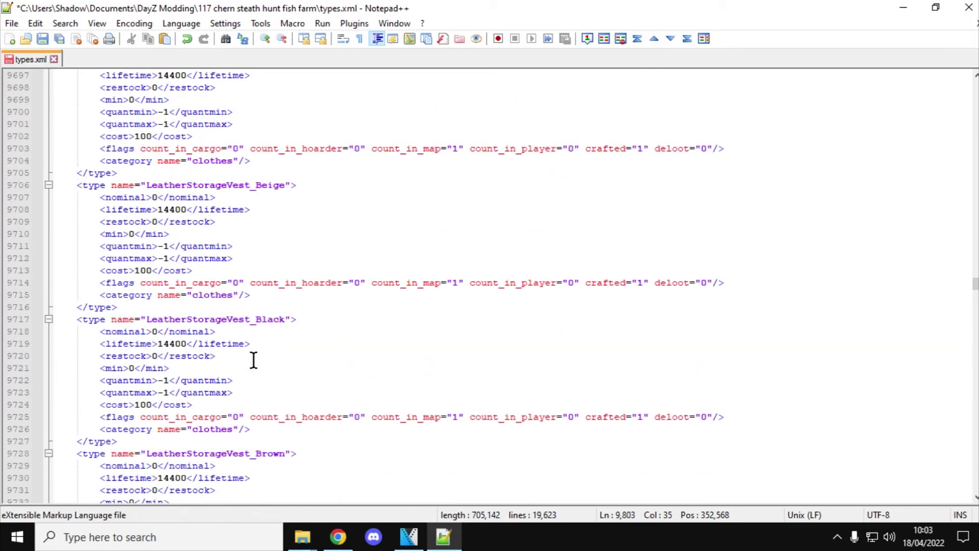
scroll(253, 360, "up", 3)
scroll(253, 360, "up", 10)
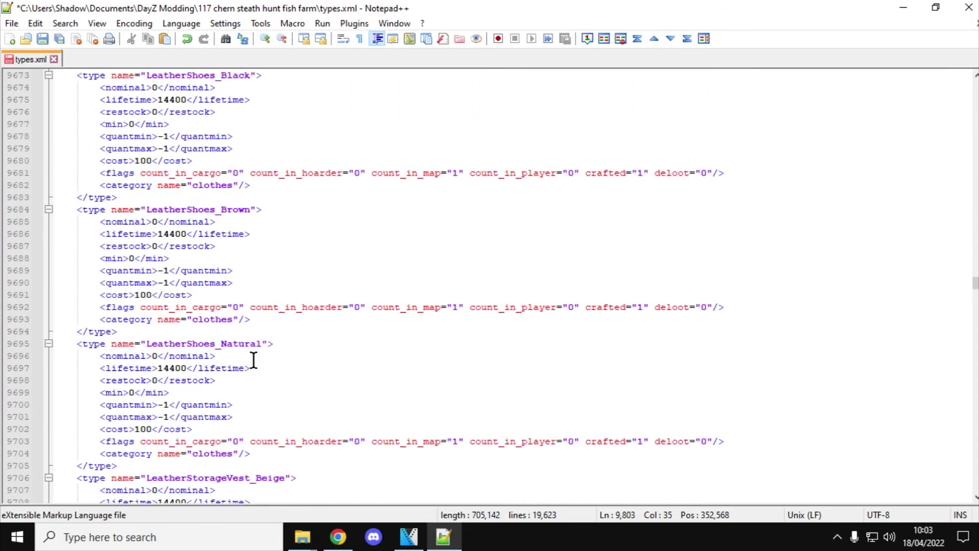
scroll(253, 360, "up", 7)
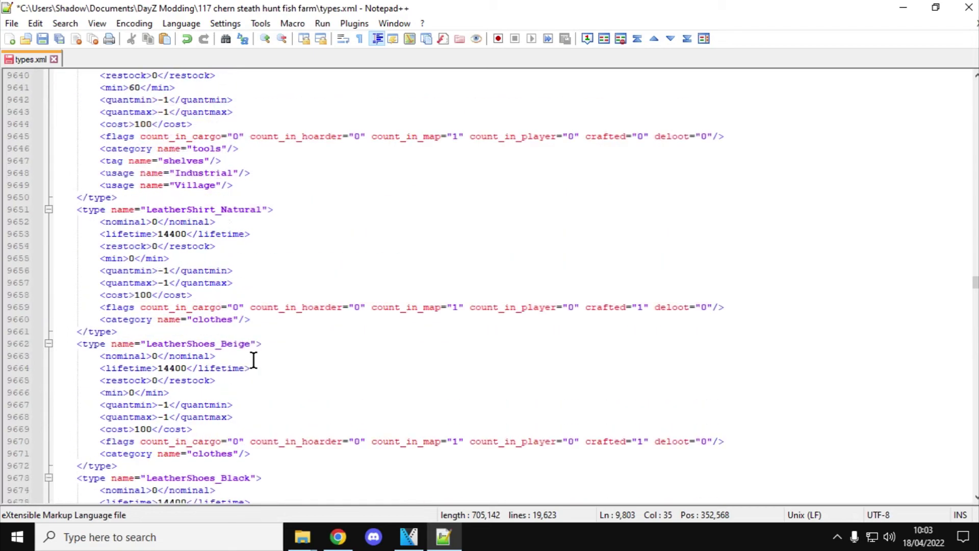
left_click_drag(233, 221, 93, 221)
right_click(118, 222)
left_click(160, 231)
Scroll back down to the Longhorn entry with its Tier2–Tier4 values
scroll(256, 327, "down", 15)
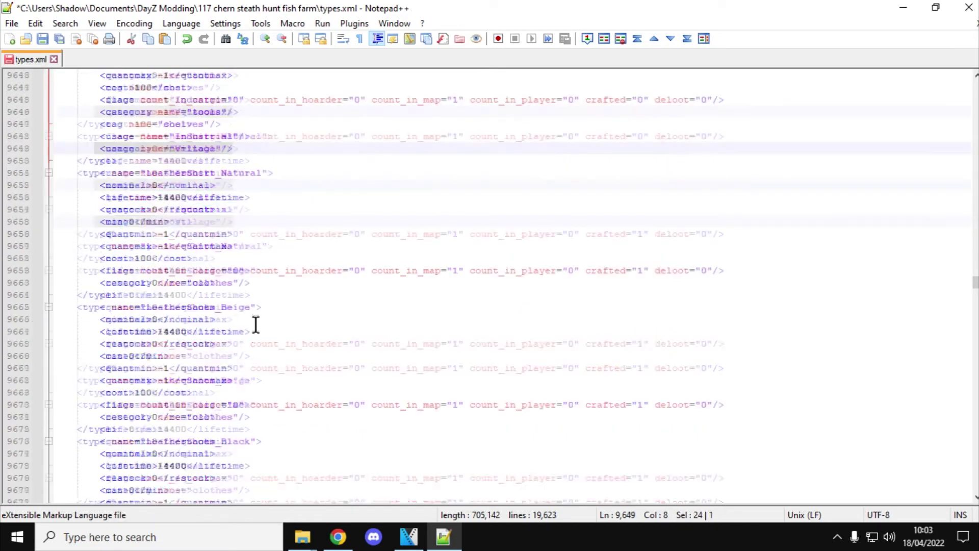
scroll(256, 331, "down", 17)
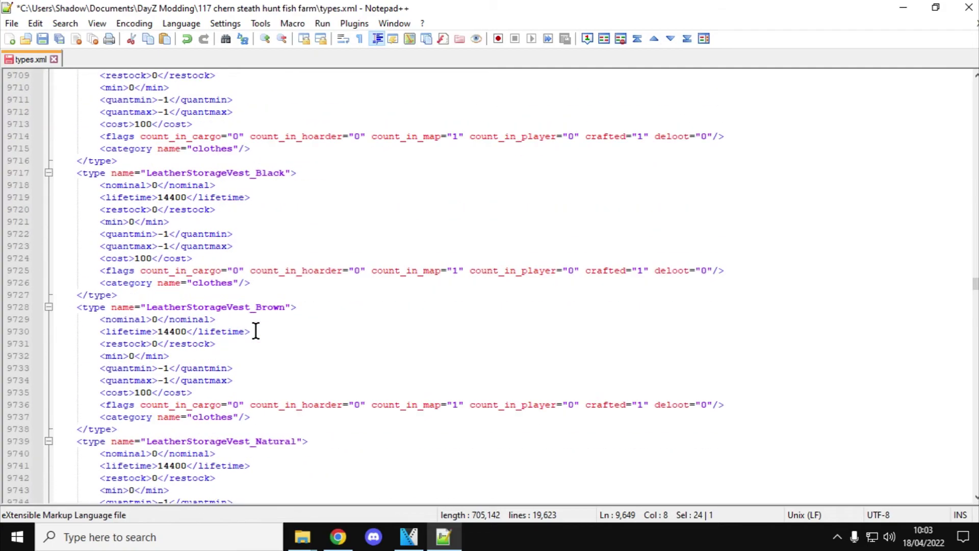
scroll(256, 330, "down", 12)
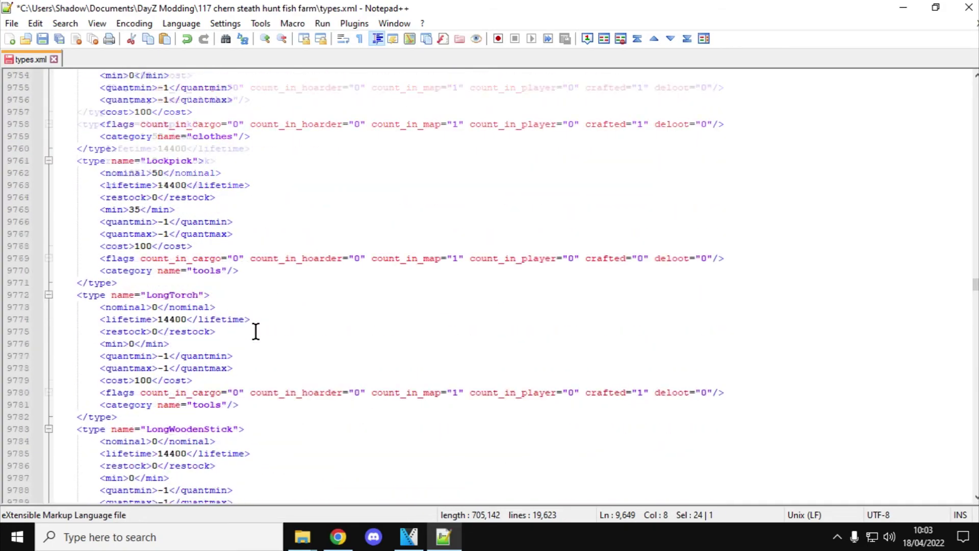
scroll(256, 331, "down", 5)
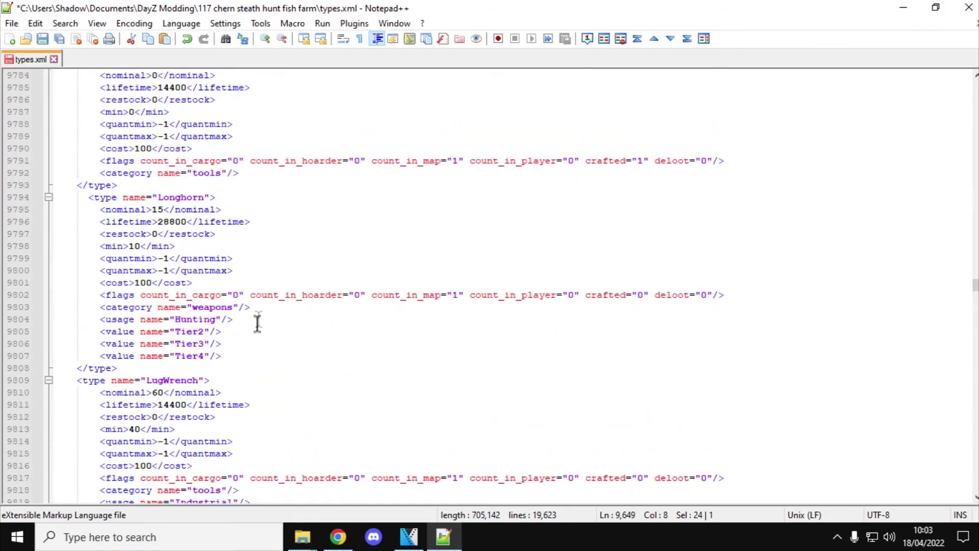
Paste the Village usage line below Longhorn's Hunting usage
left_click(260, 317)
key("Return")
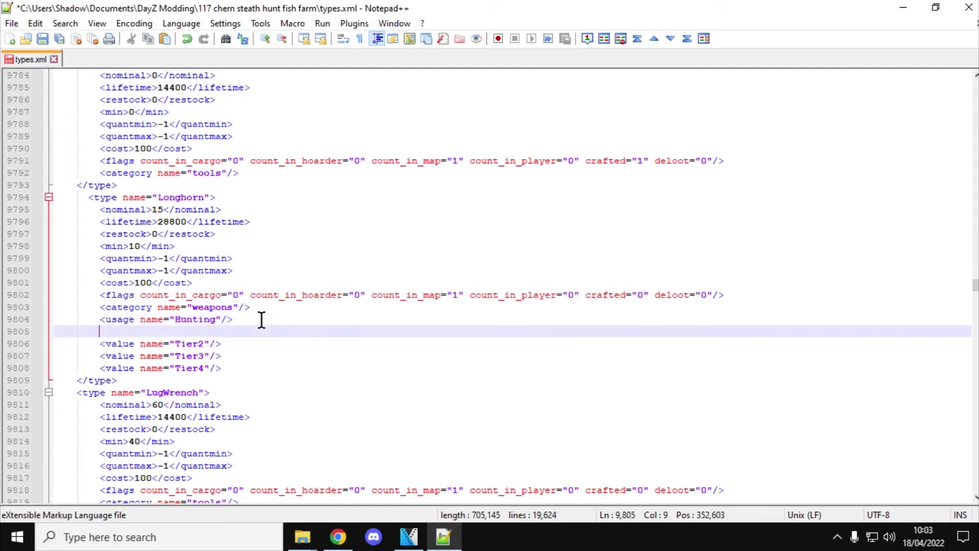
key("ctrl+v")
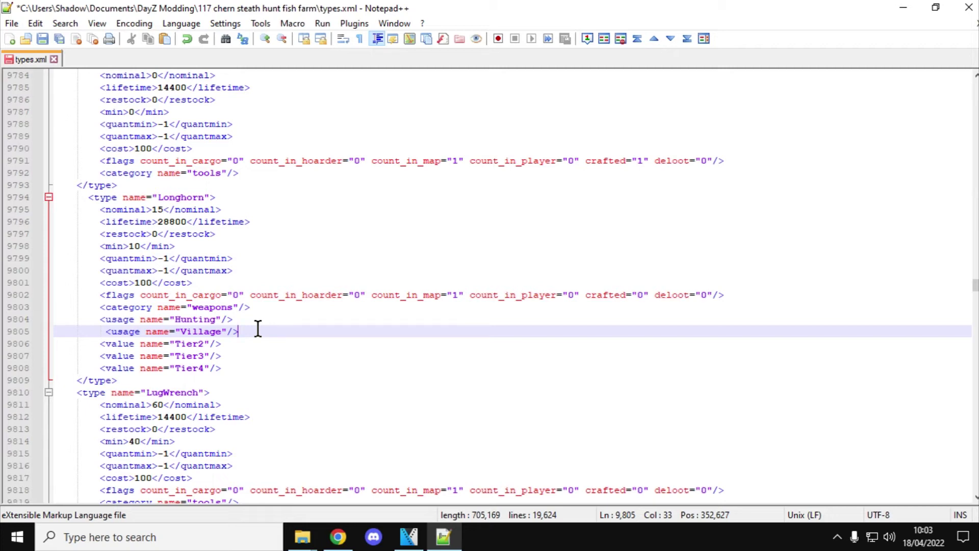
Raise Longhorn's nominal from 15 to 25 and min from 10 to 20
left_click(163, 210)
key("BackSpace")
key("BackSpace")
type("25")
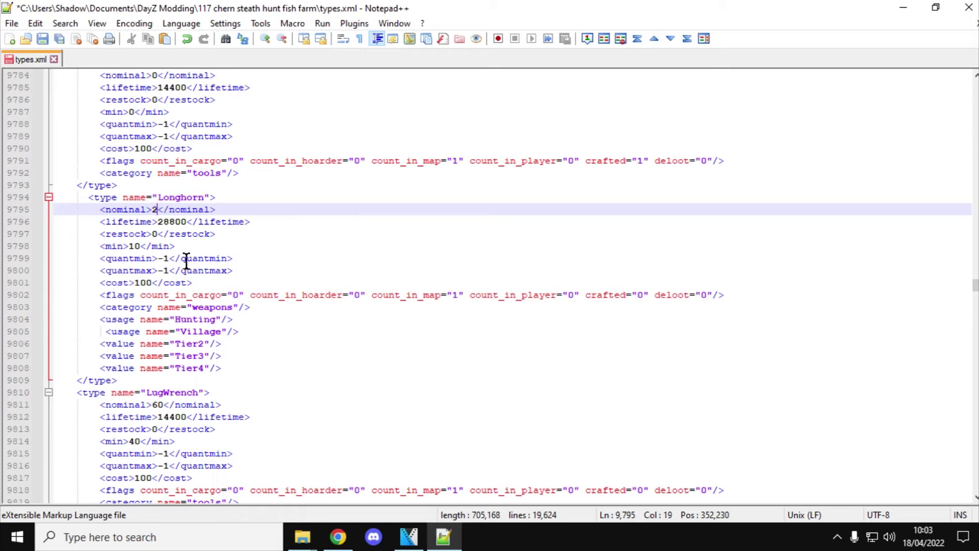
left_click(139, 247)
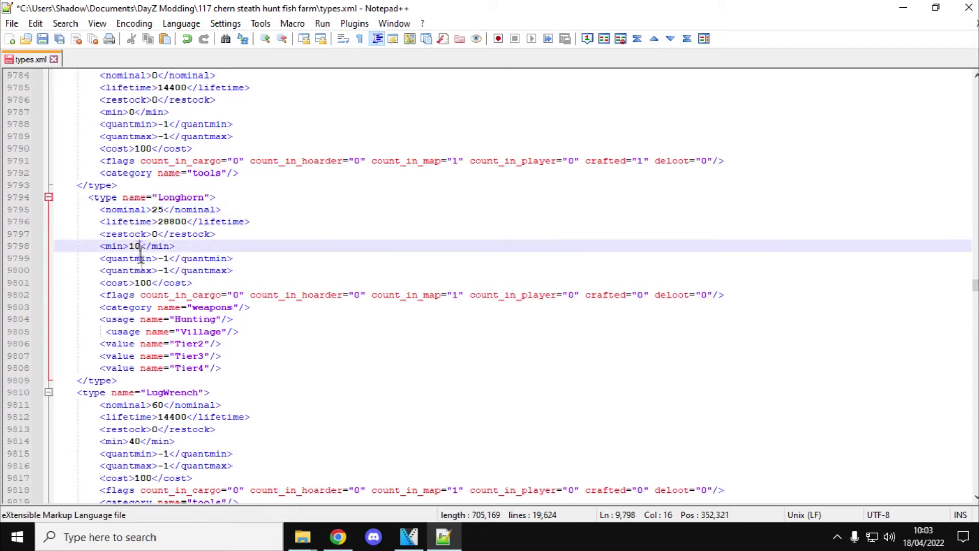
key("BackSpace")
key("BackSpace")
type("20")
left_click(268, 283)
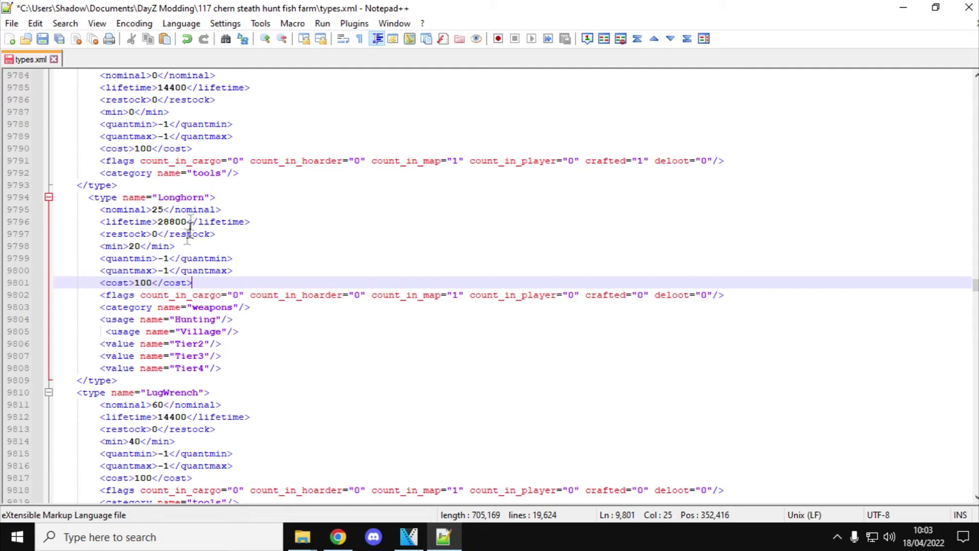
left_click_drag(974, 283, 975, 77)
left_click(452, 124)
Search types.xml for 'p1' and step through matches to the P1 weapon entry (nominal 40, min 30)
key("ctrl+f")
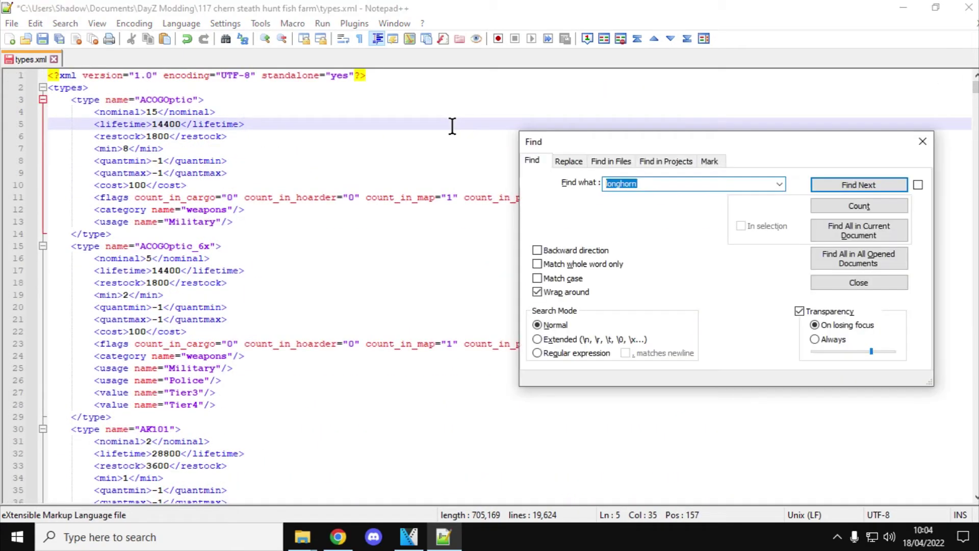
type("p1")
key("Return")
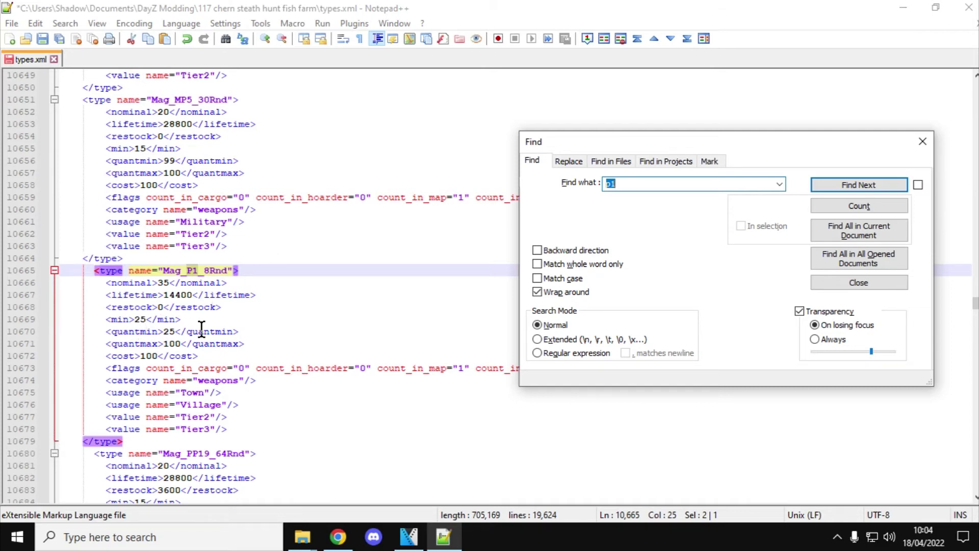
scroll(200, 326, "down", 1)
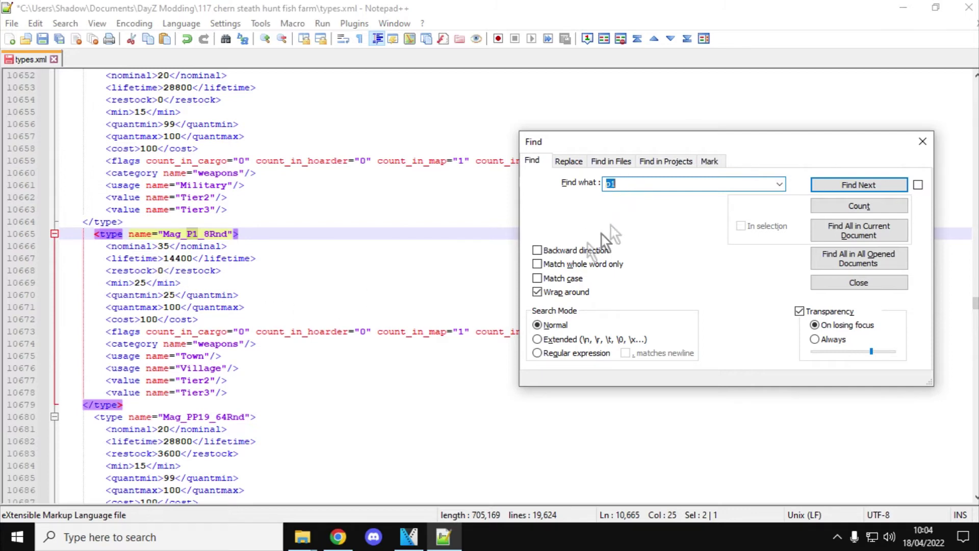
left_click(877, 181)
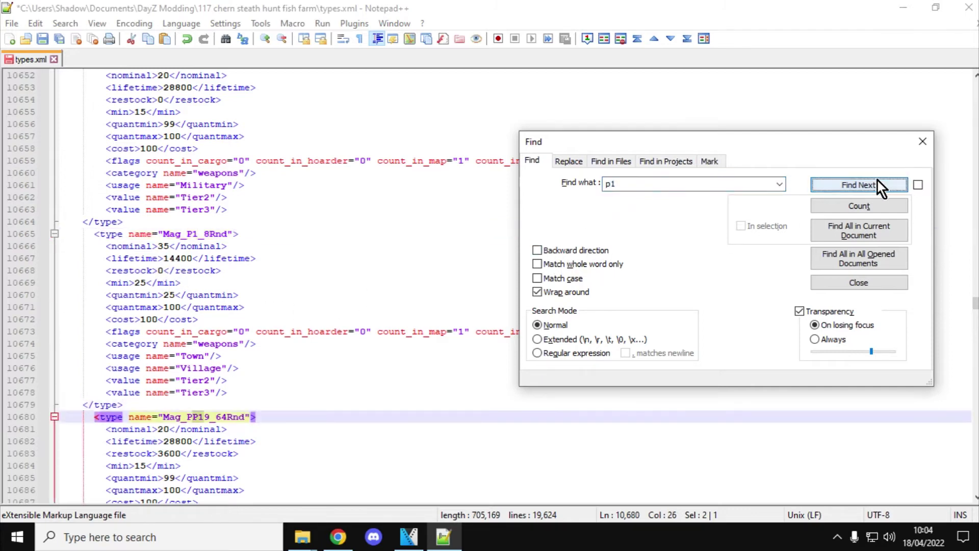
left_click(873, 183)
left_click(874, 184)
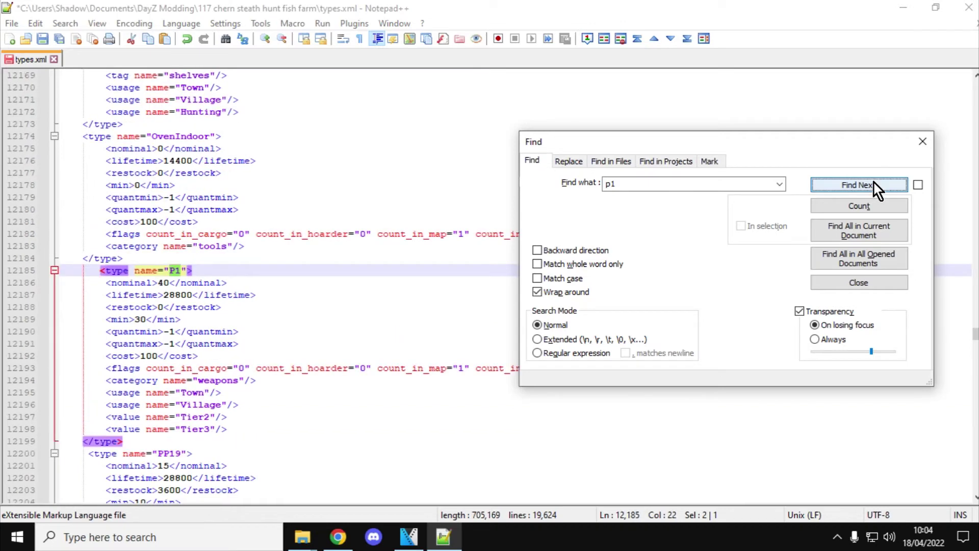
left_click(922, 141)
left_click(394, 323)
scroll(394, 323, "down", 2)
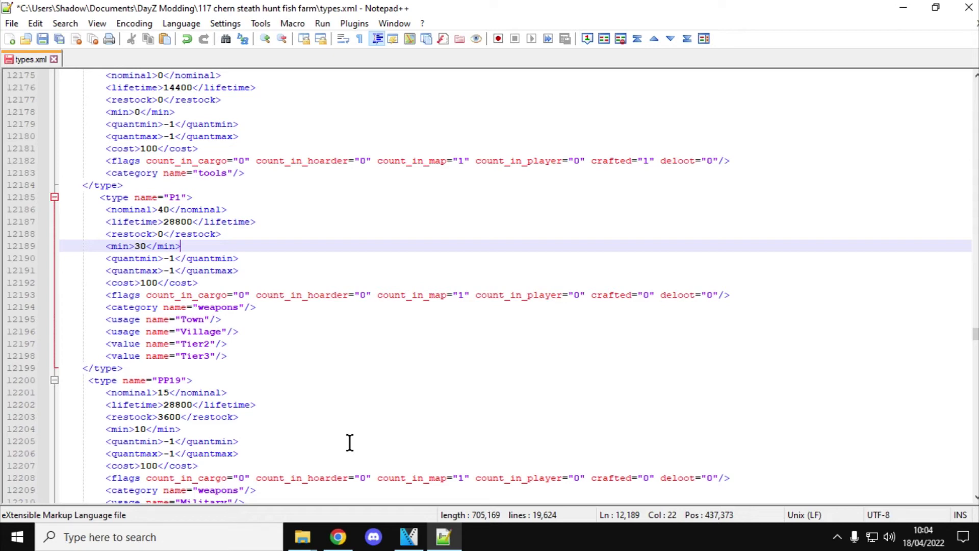
left_click(302, 536)
In the Nitrado file browser, go to the dayzOffline.chernarusplus folder and scroll to cfgspawnabletypes.xml
left_click(338, 537)
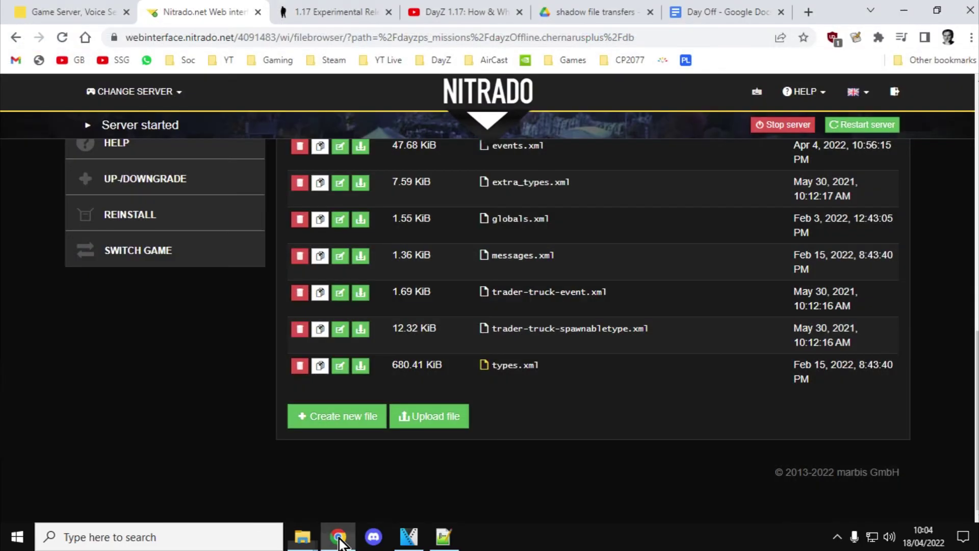
scroll(476, 402, "up", 7)
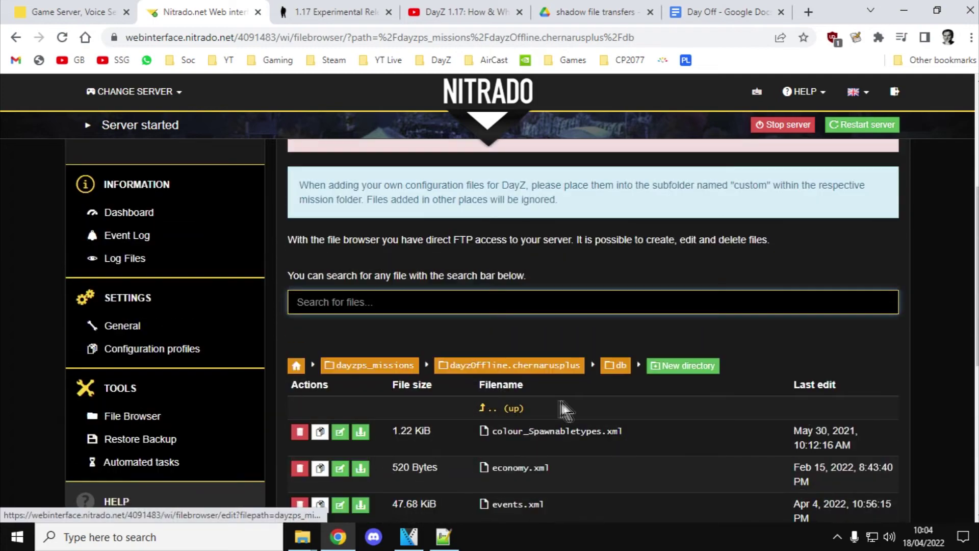
scroll(608, 402, "down", 1)
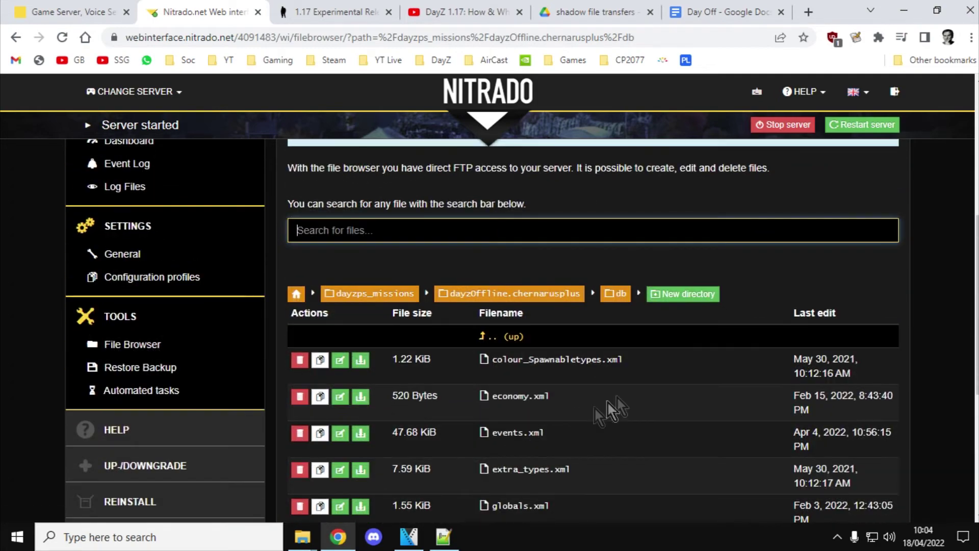
left_click(530, 294)
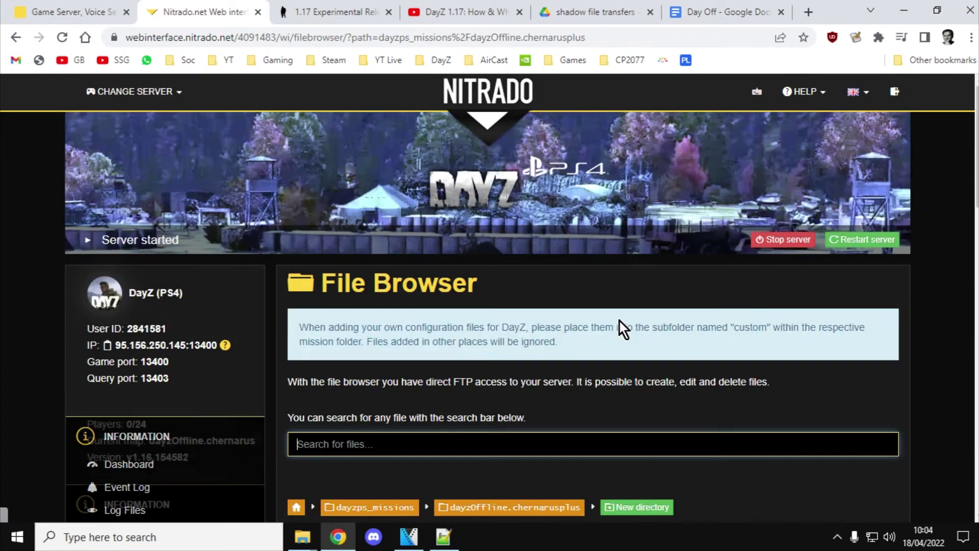
scroll(539, 301, "down", 4)
scroll(539, 301, "down", 8)
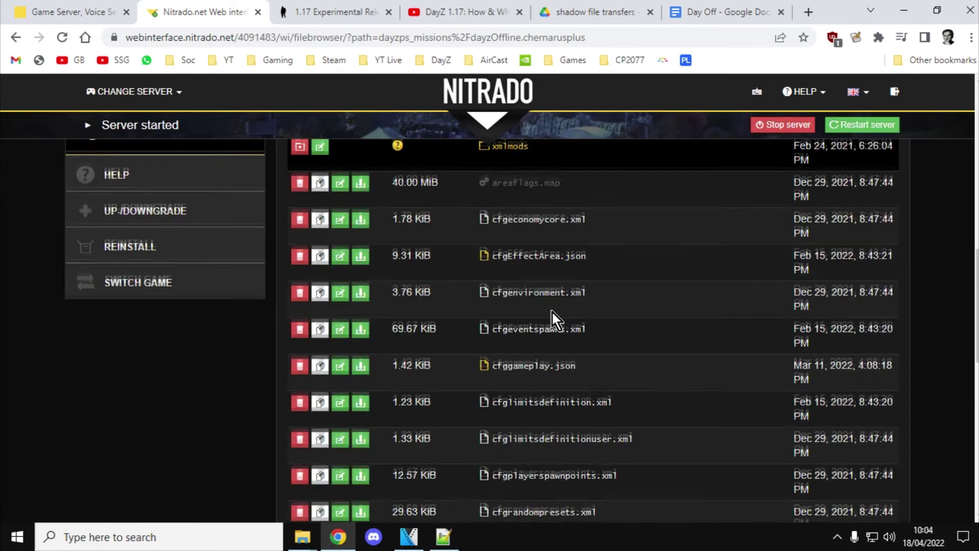
scroll(552, 310, "down", 4)
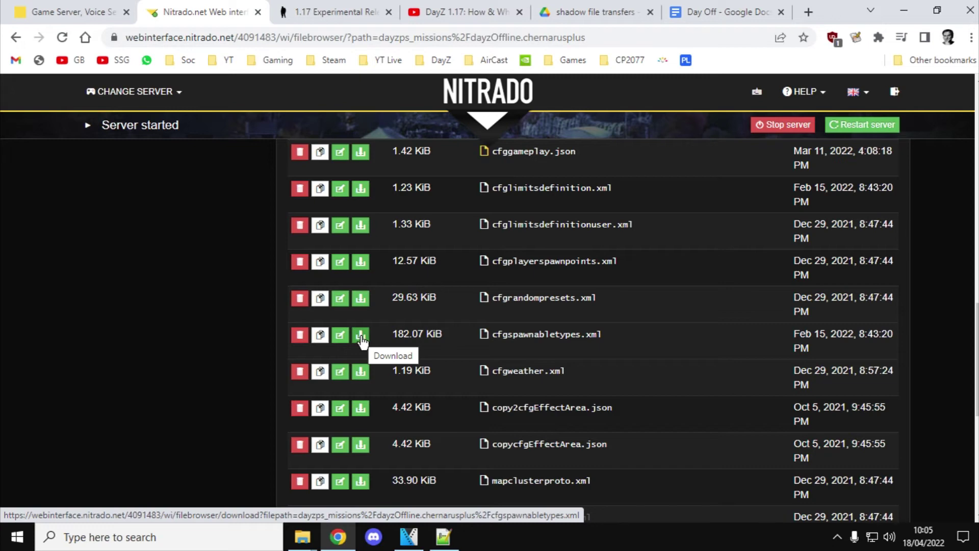
Open the local cfgspawnabletypes.xml from the mission files folder in Notepad++
left_click(303, 544)
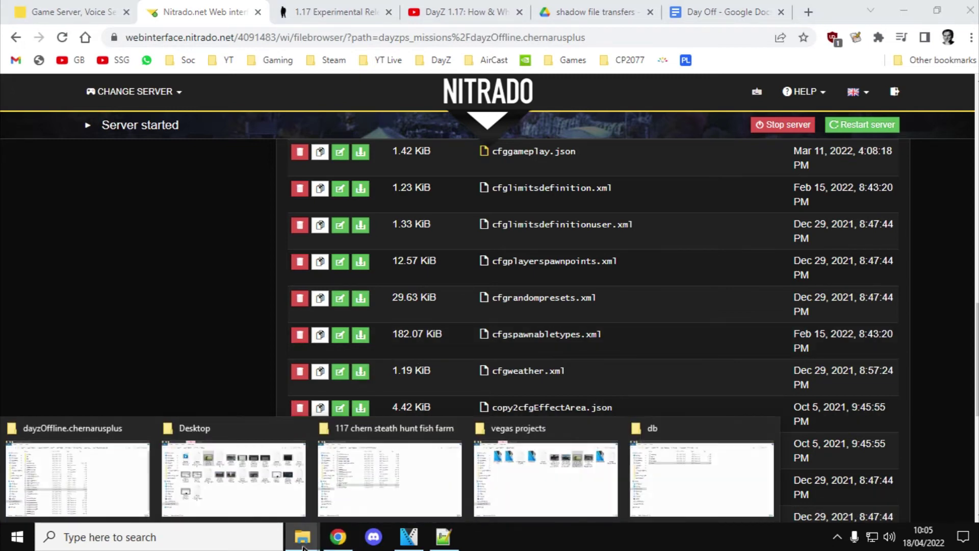
left_click(383, 490)
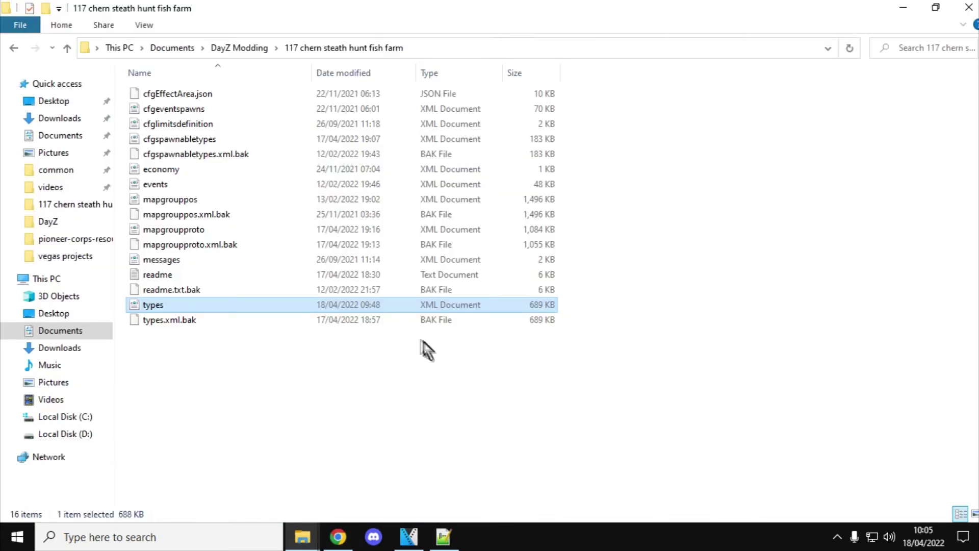
left_click(191, 139)
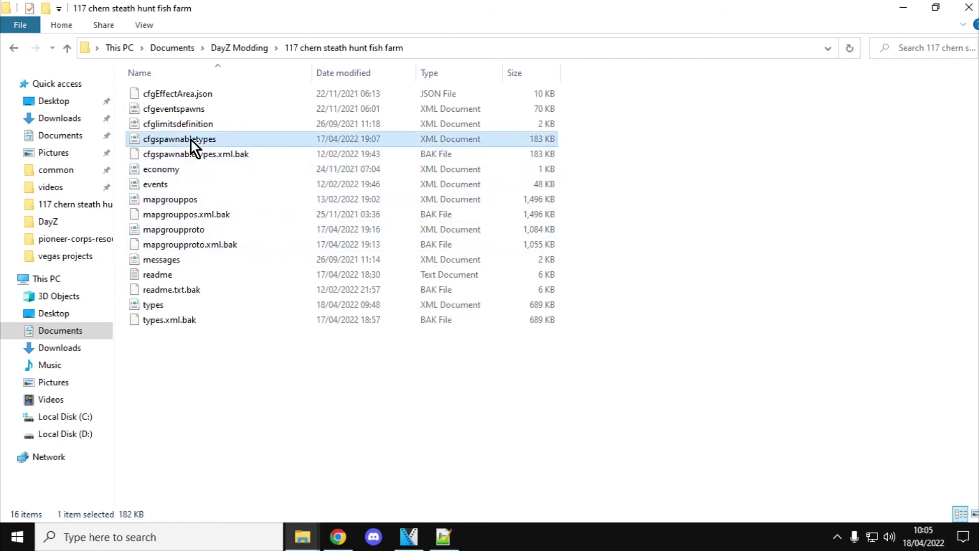
right_click(191, 139)
left_click(258, 197)
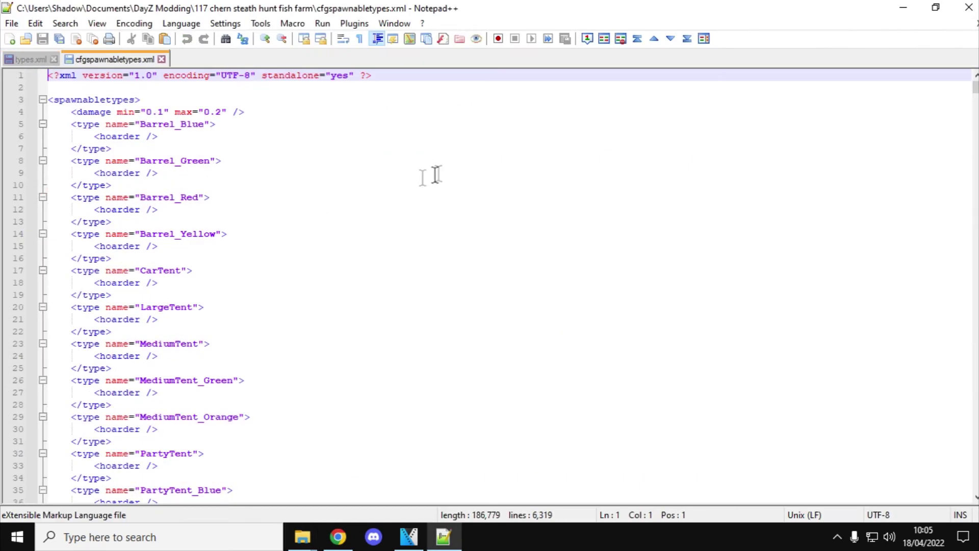
left_click(354, 112)
left_click(312, 100)
key("ctrl+f")
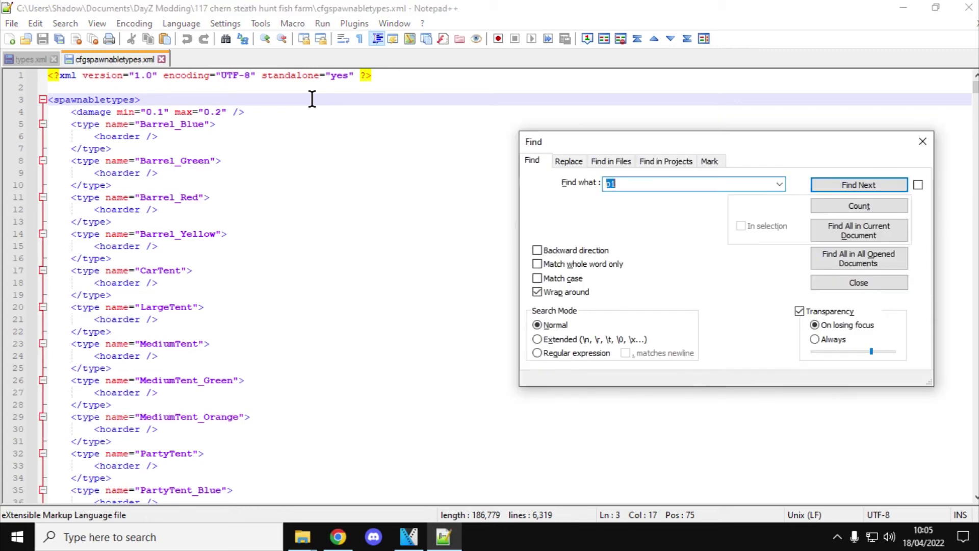
type("cz550")
key("Return")
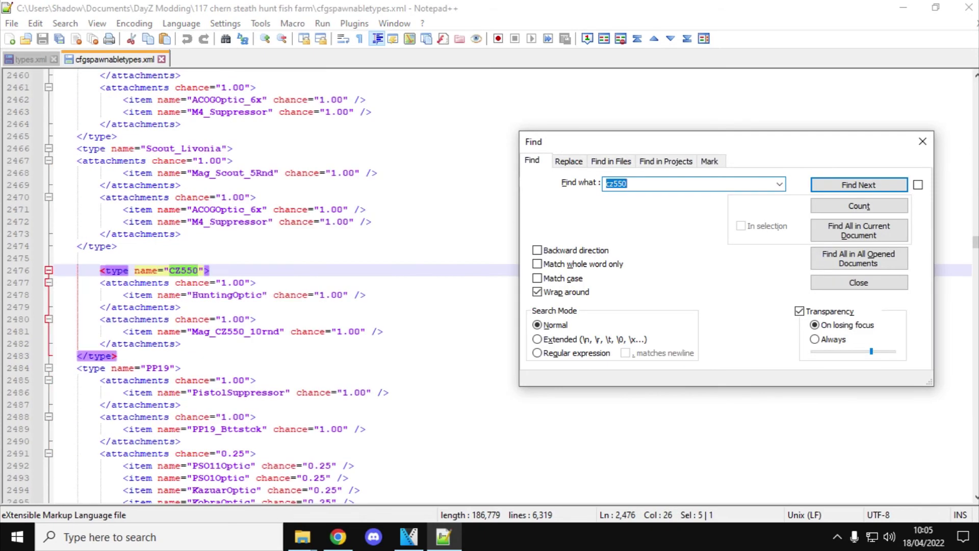
left_click(922, 142)
scroll(433, 311, "down", 1)
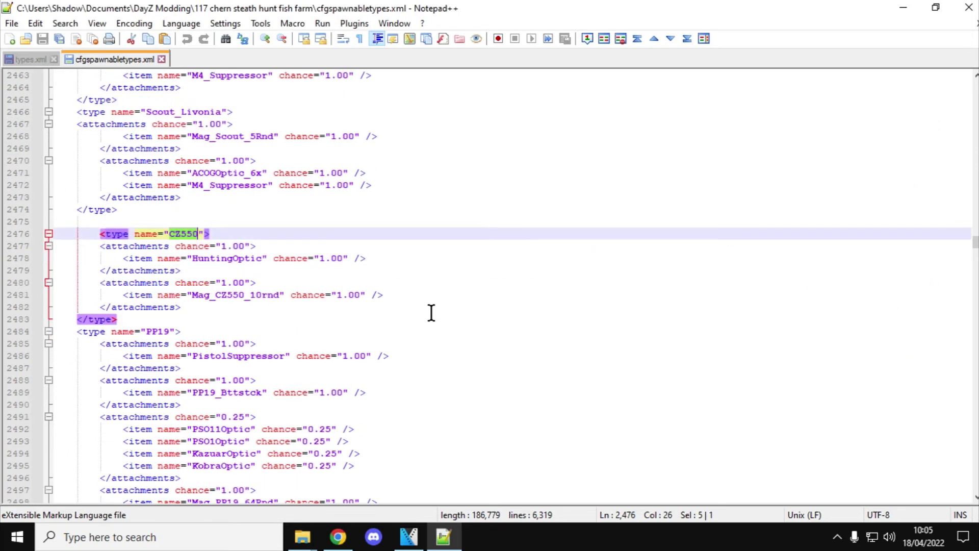
left_click(193, 308)
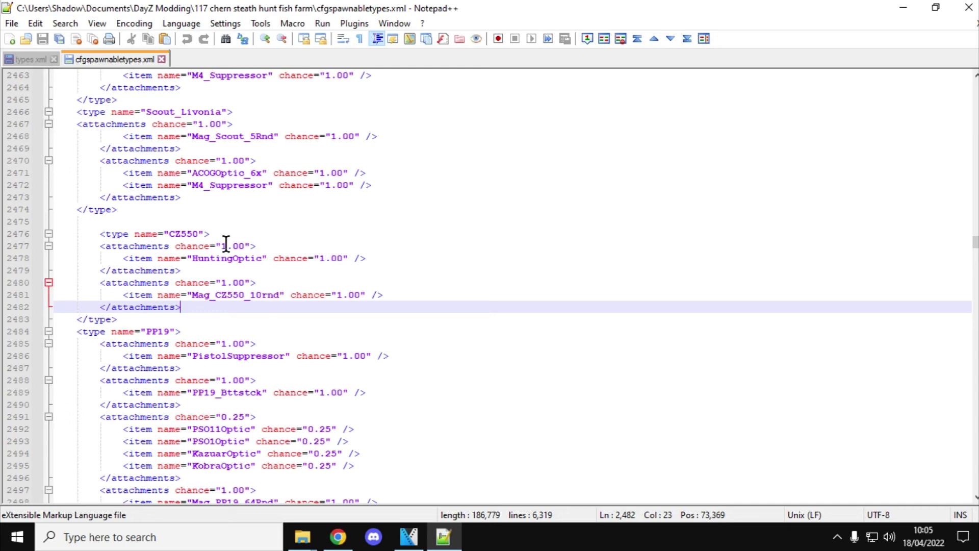
left_click_drag(380, 259, 99, 246)
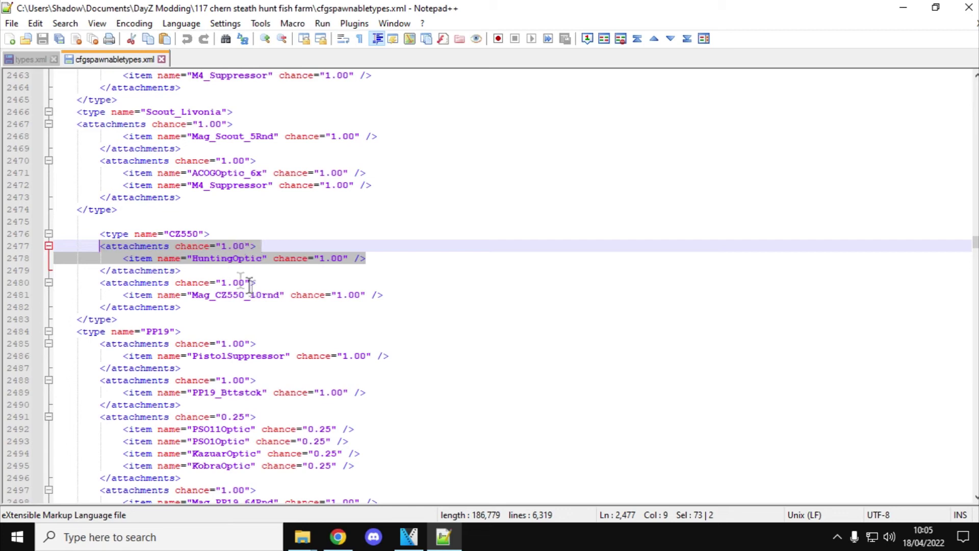
left_click(257, 306)
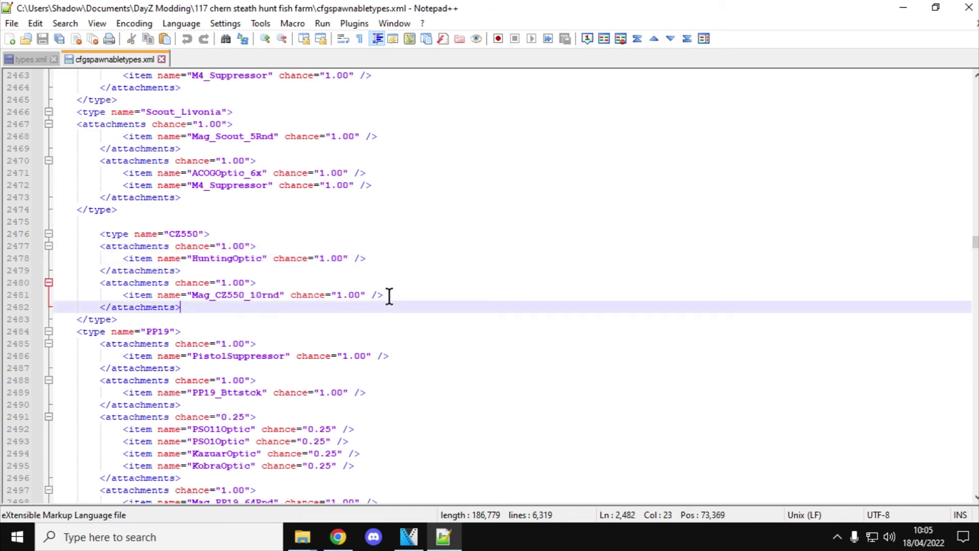
left_click_drag(389, 296, 205, 281)
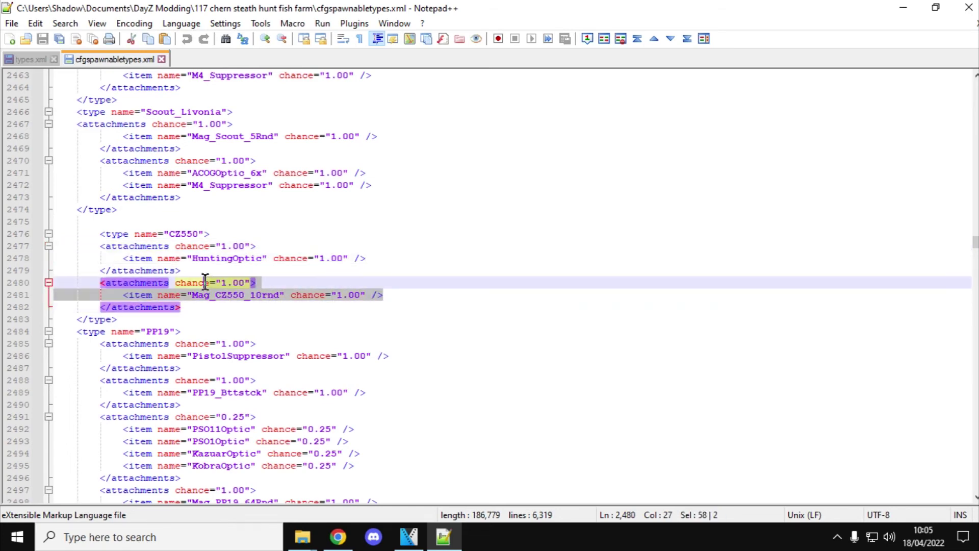
left_click(251, 303)
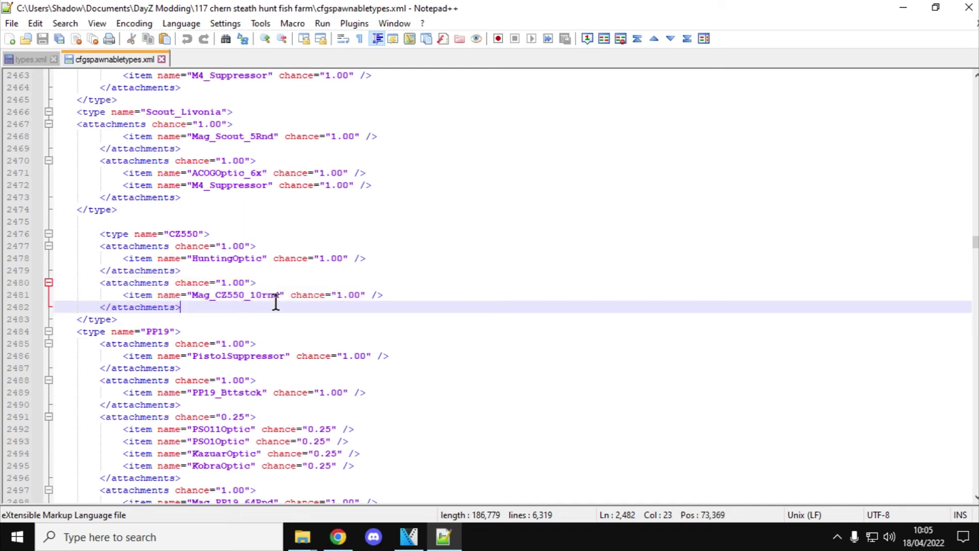
left_click(401, 298)
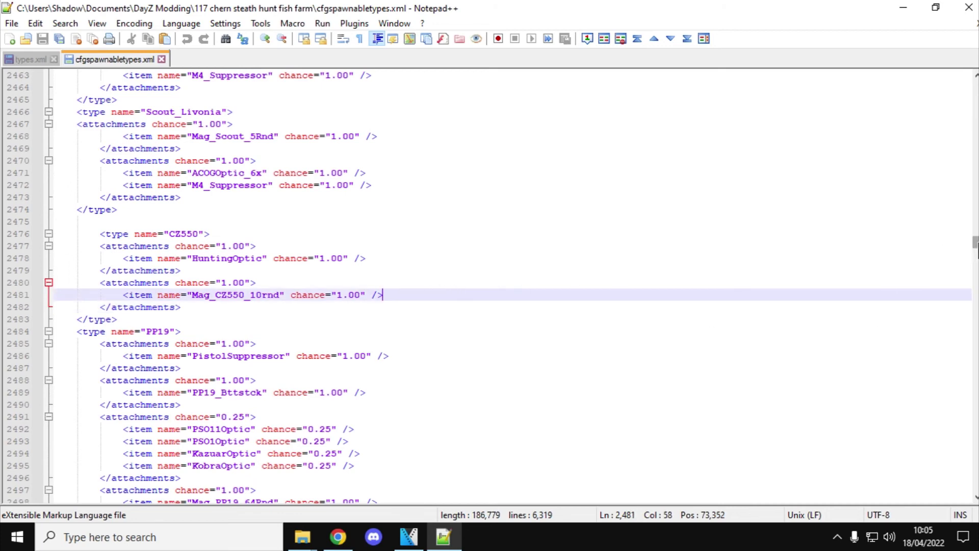
left_click_drag(974, 244, 972, 74)
Search cfgspawnabletypes.xml for 'longho' to reach the LongHorn attachment entry
left_click(354, 101)
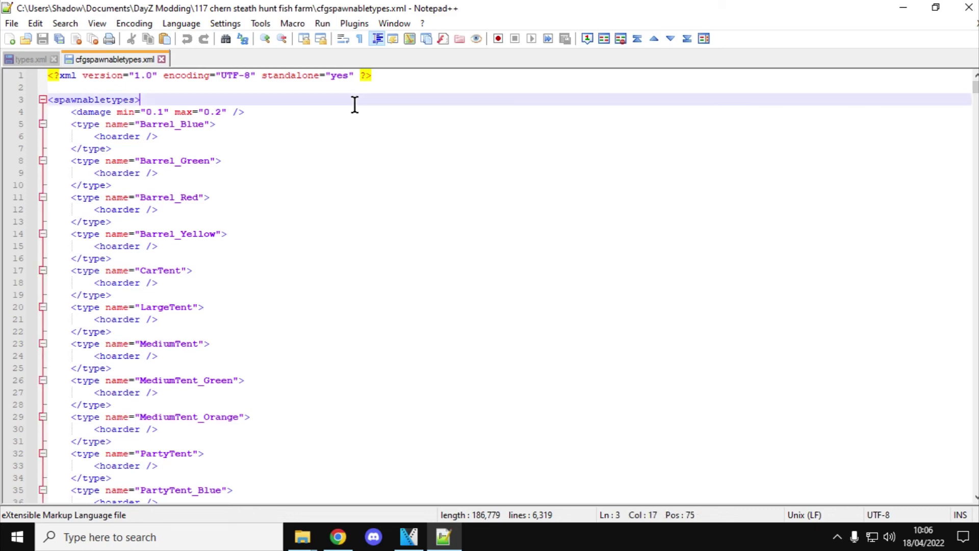
key("ctrl+f")
type("longhorn")
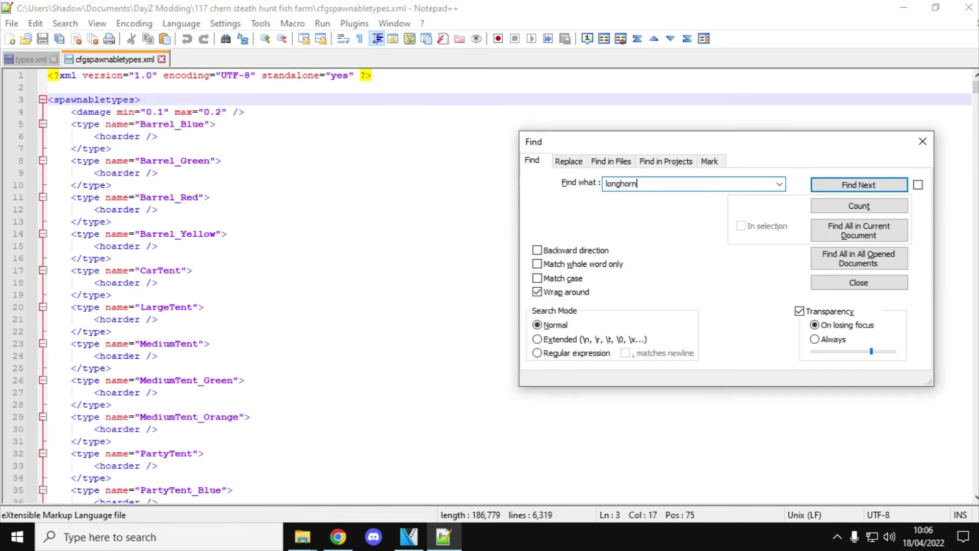
key("Return")
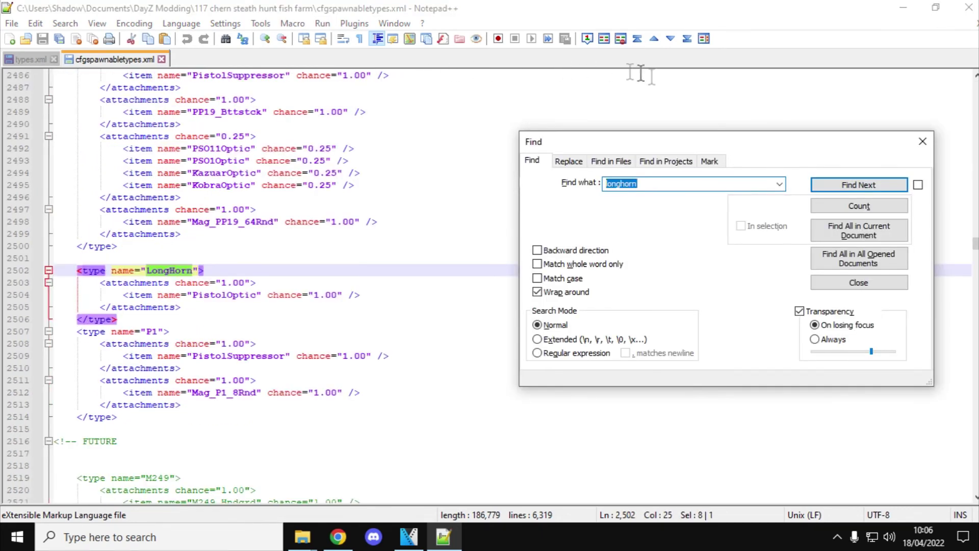
left_click(923, 141)
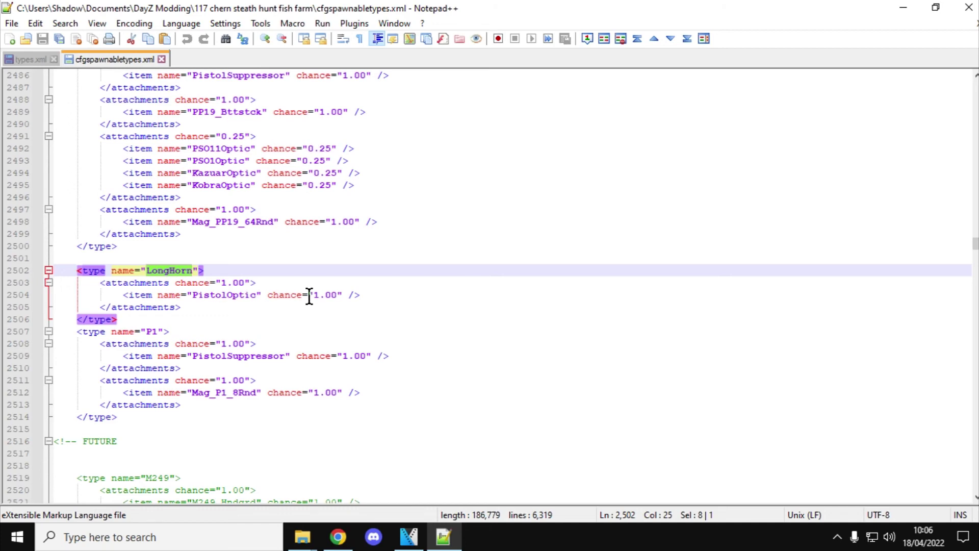
Scroll down and select the P1 type block, then return to the Nitrado file browser
scroll(297, 295, "down", 2)
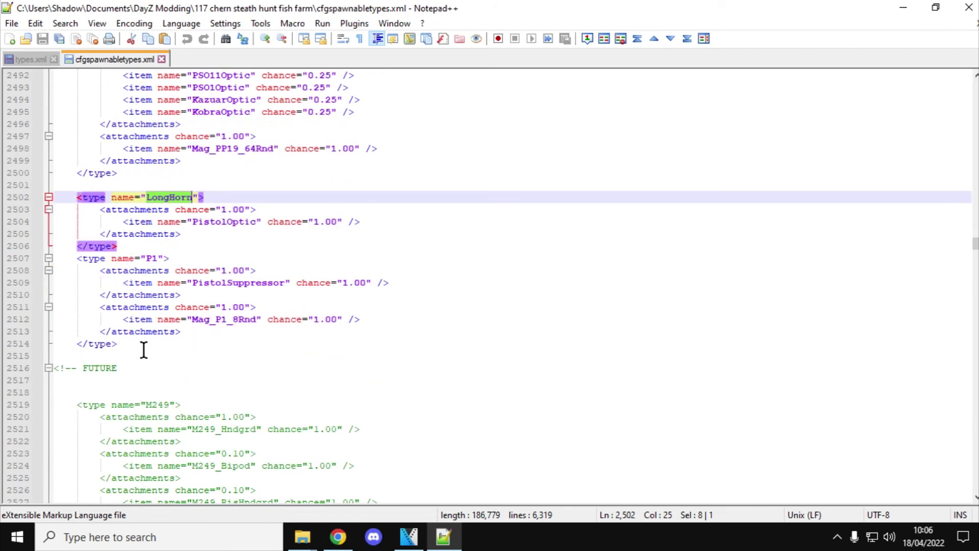
left_click_drag(143, 350, 76, 258)
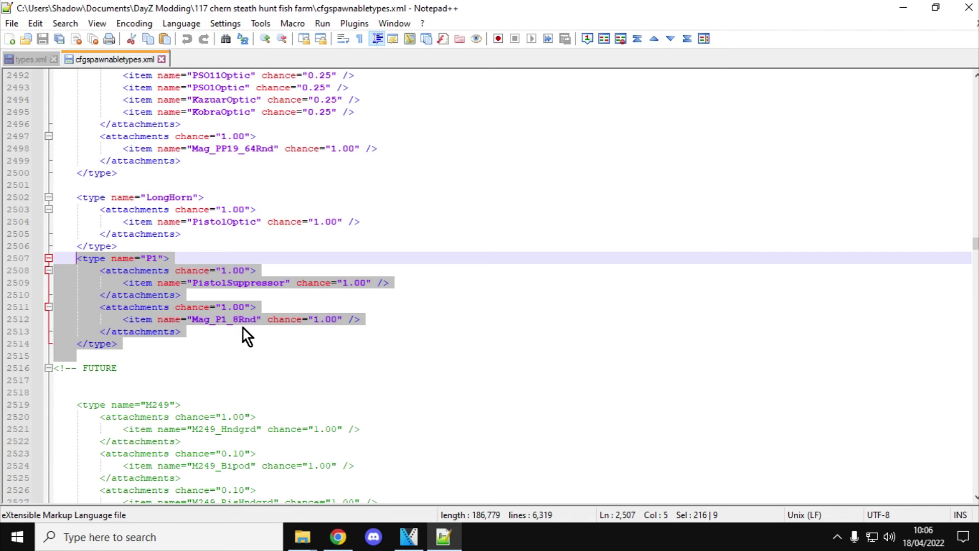
left_click(279, 321)
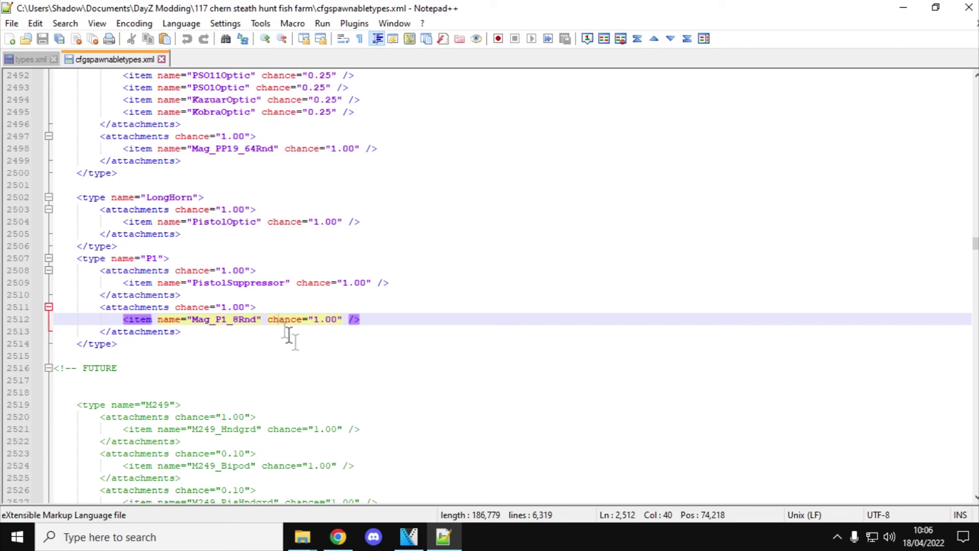
left_click(337, 536)
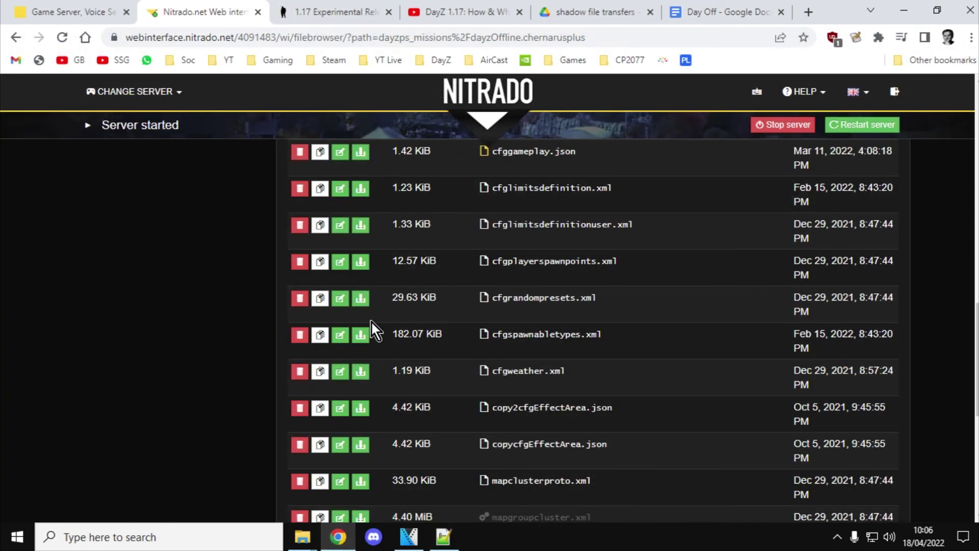
Scroll the Nitrado mission folder listing, briefly bringing the editor up and hiding it again
scroll(396, 324, "down", 7)
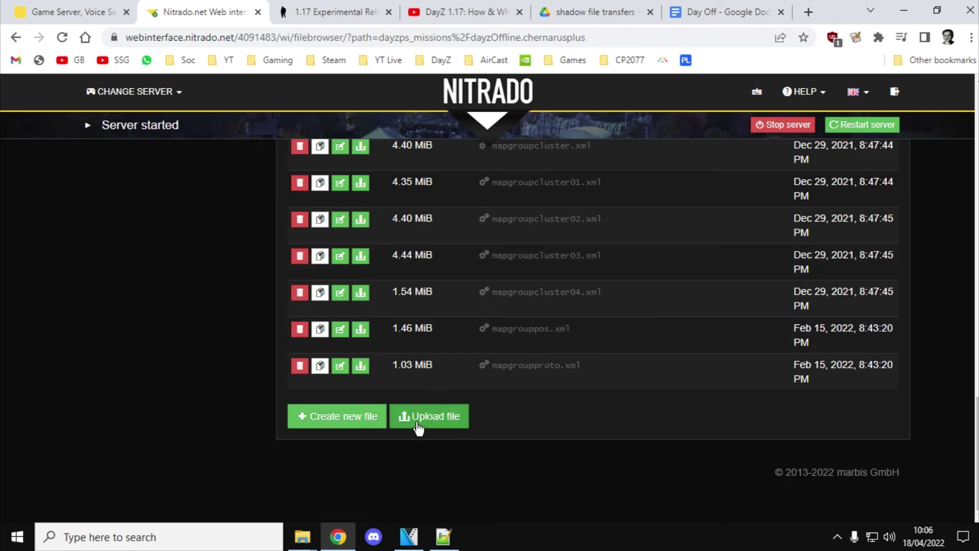
scroll(421, 411, "up", 15)
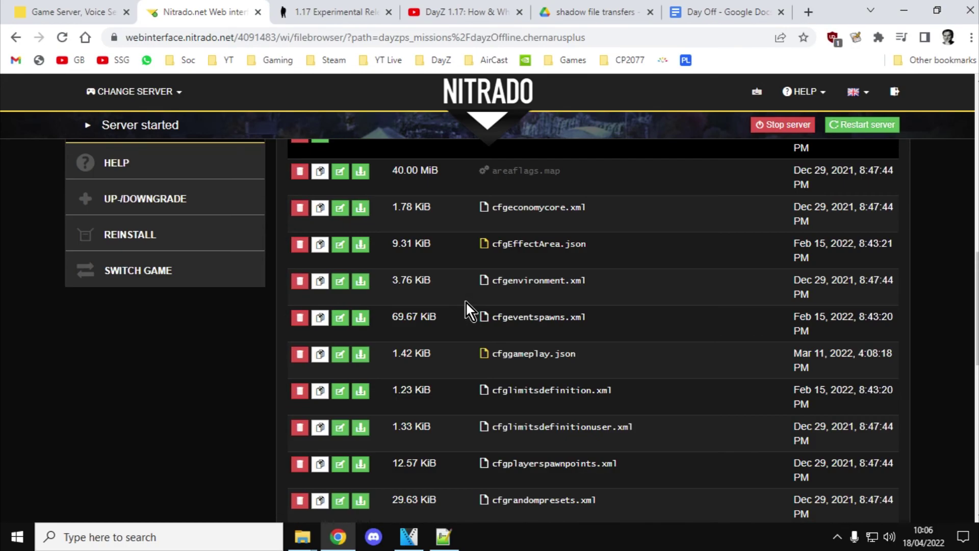
scroll(466, 301, "up", 2)
scroll(466, 302, "down", 5)
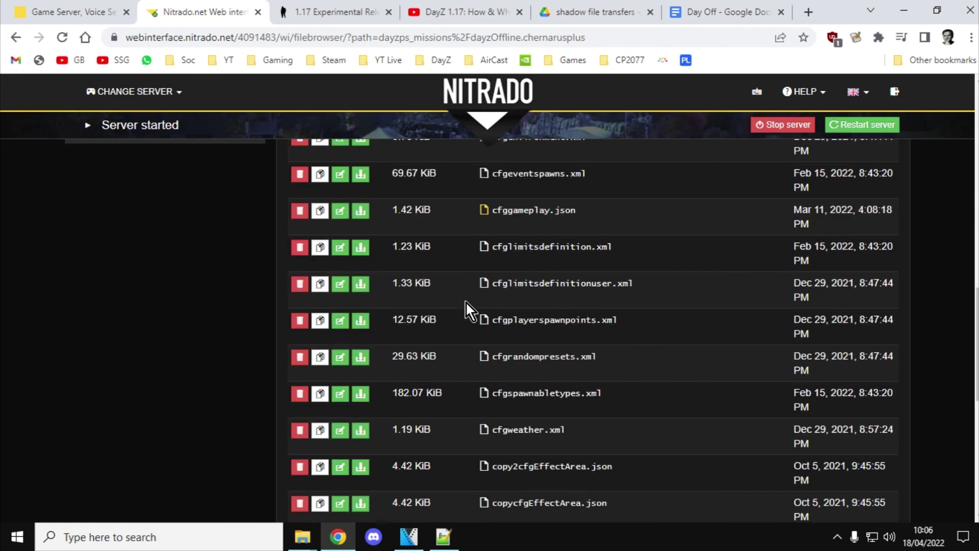
scroll(466, 302, "down", 6)
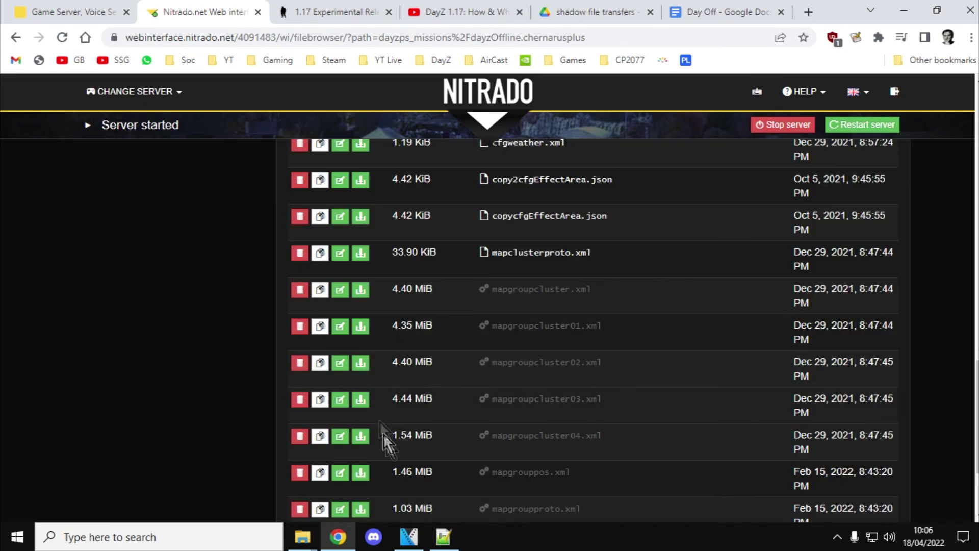
left_click(441, 538)
left_click(439, 539)
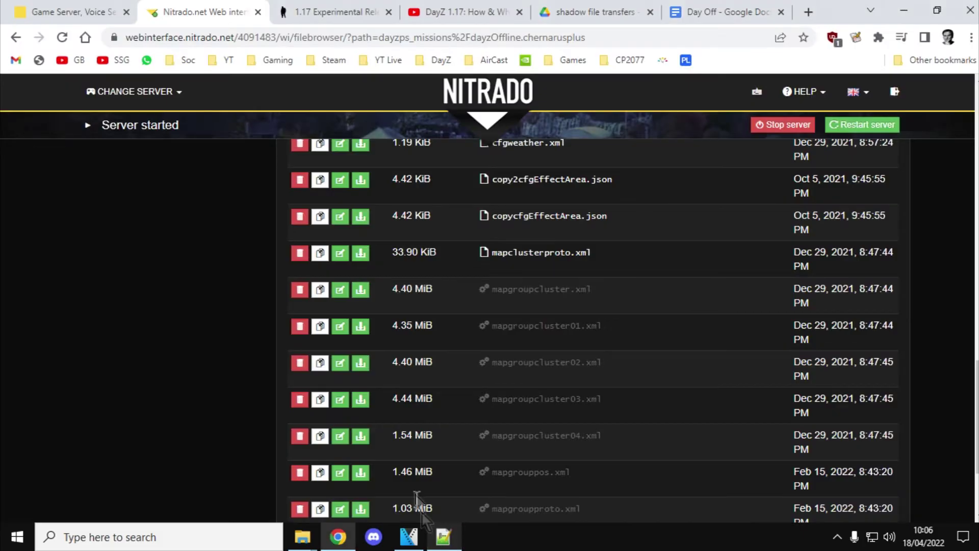
Enter the db folder down to types.xml, then view the DayZ 1.17 Experimental Release article
scroll(485, 448, "up", 4)
scroll(486, 445, "up", 12)
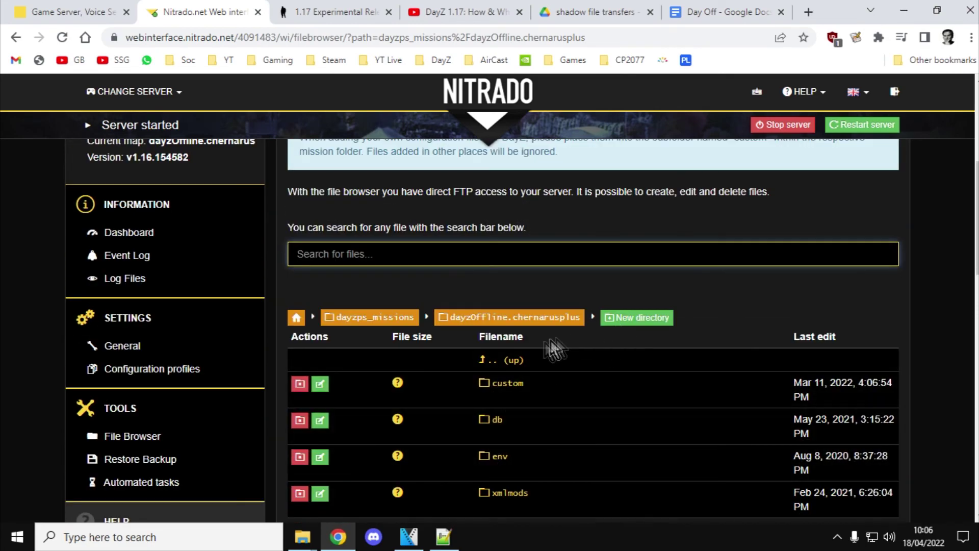
left_click(493, 420)
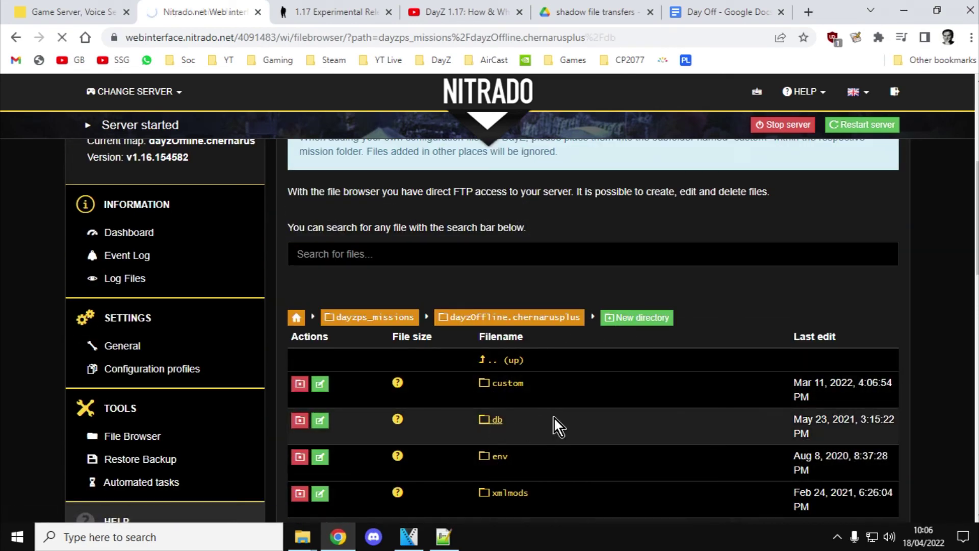
scroll(554, 417, "down", 10)
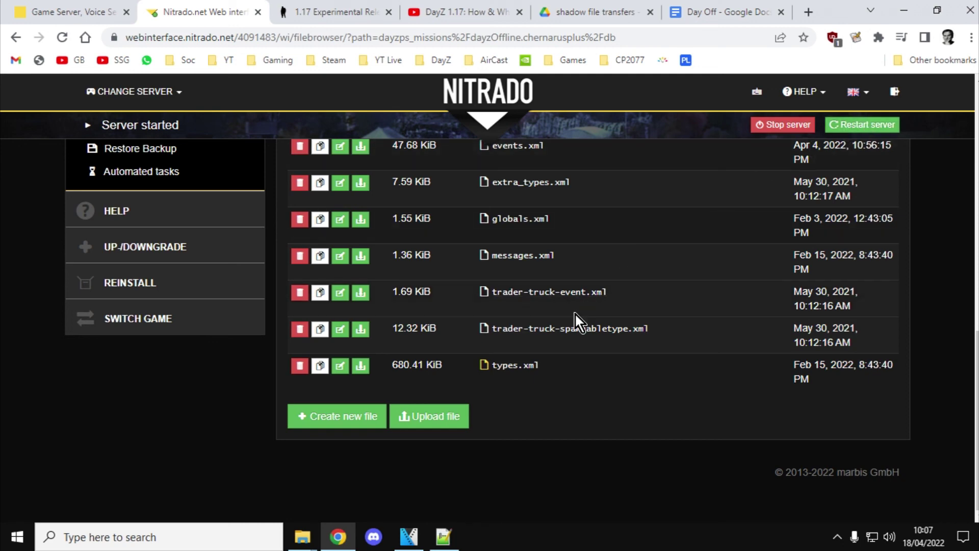
left_click(337, 7)
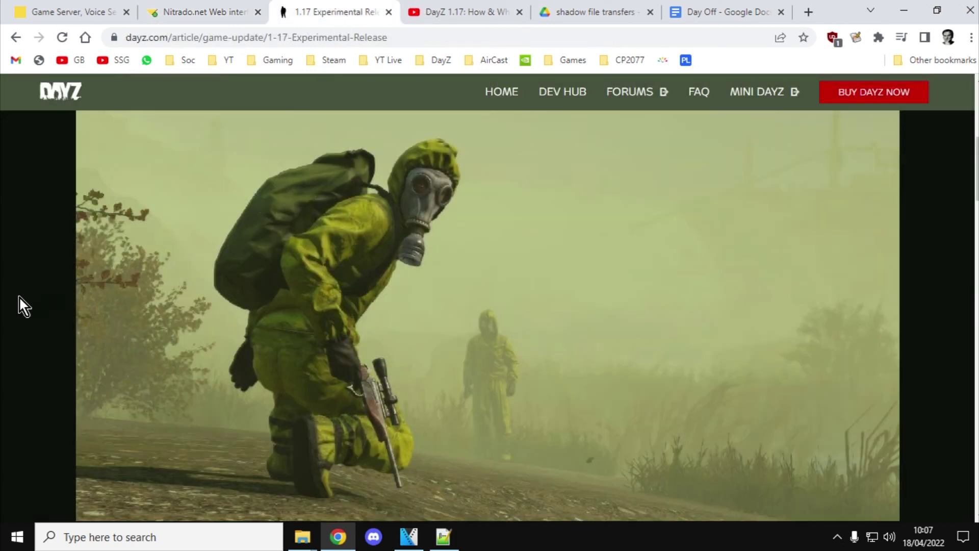